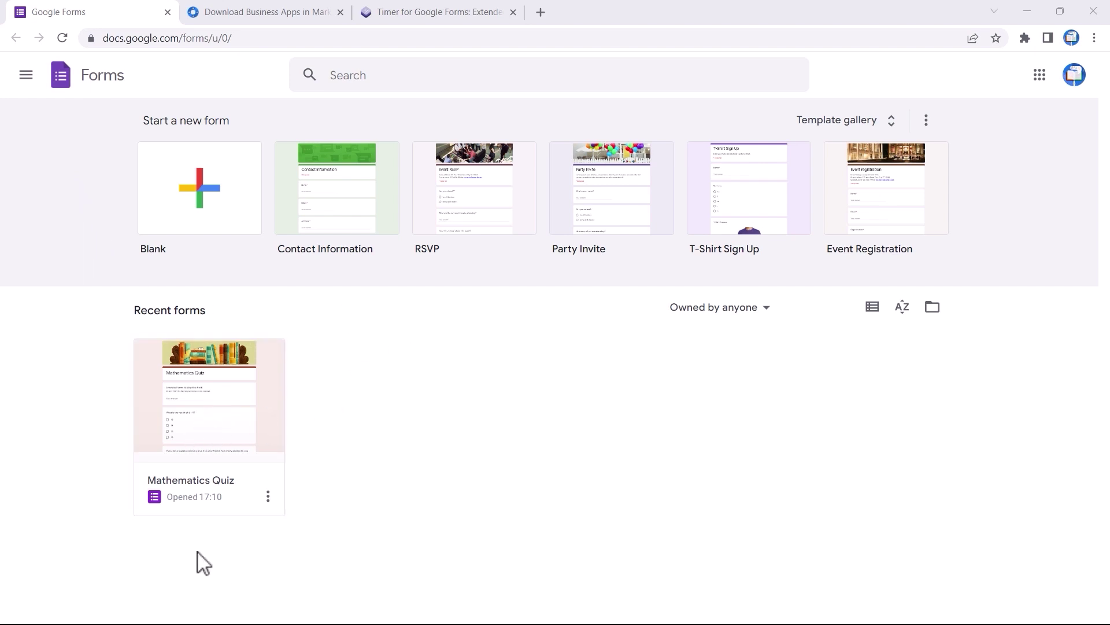
Open the Mathematics Quiz form from the Recent forms list
{"action": "left_click", "coordinate": [221, 422]}
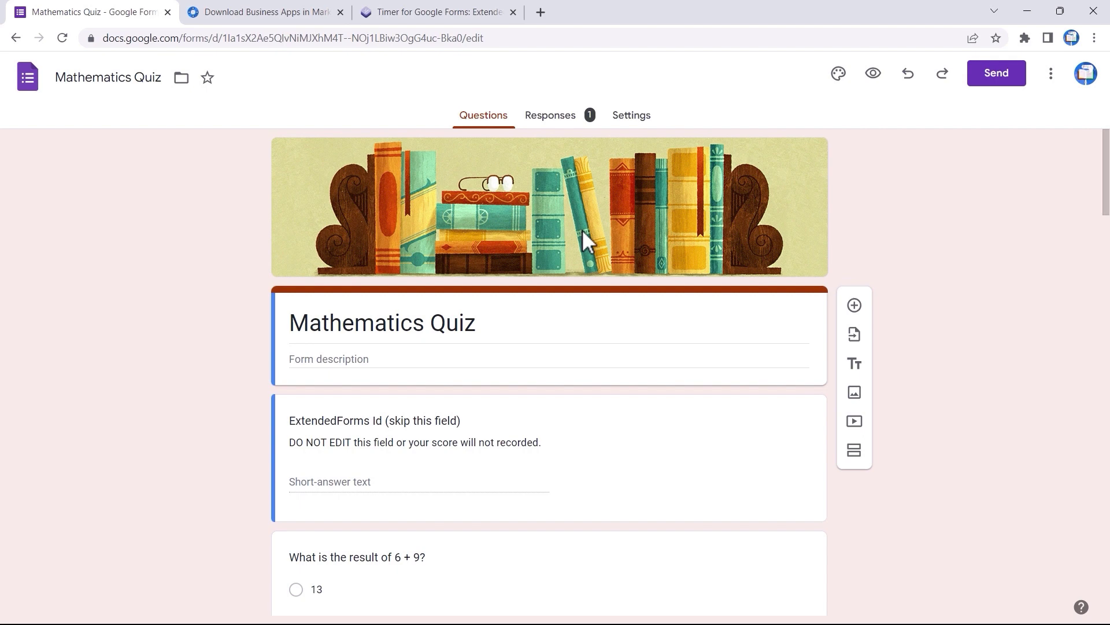
Search the Marketplace for 'exten' and open the Timer for Google Forms - Extended Forms listing
{"action": "left_click", "coordinate": [251, 14]}
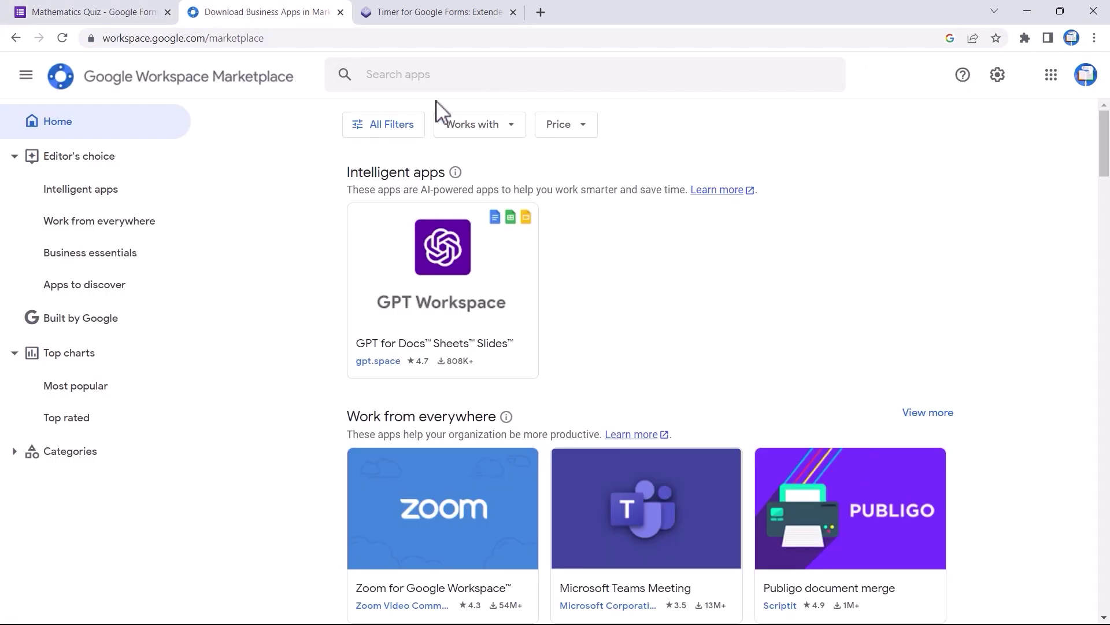
{"action": "left_click", "coordinate": [439, 75]}
{"action": "type", "text": "exten"}
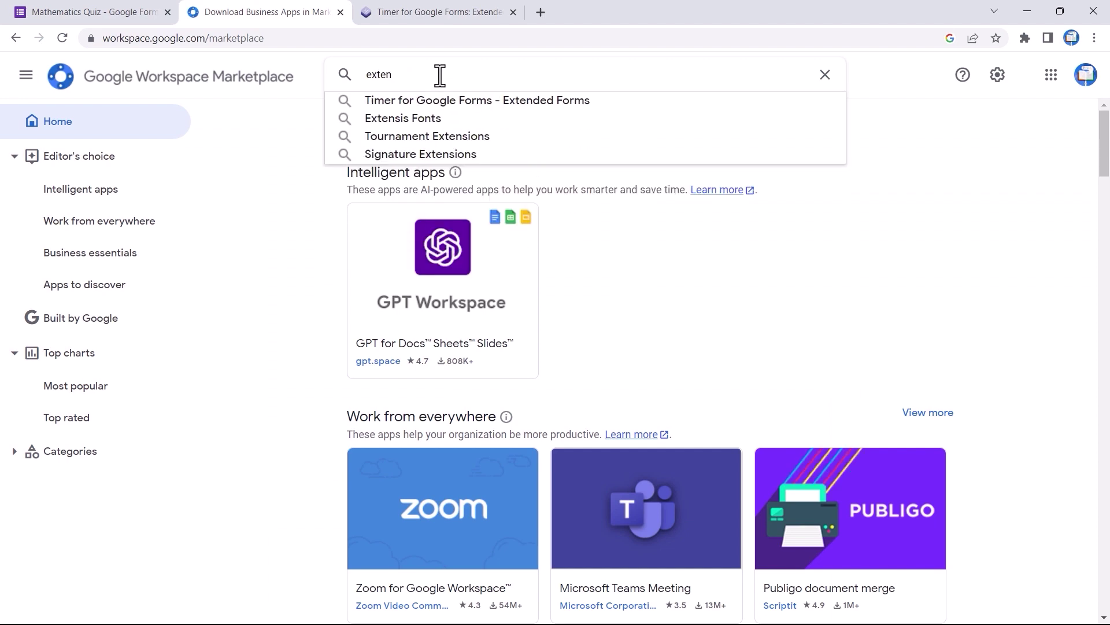
{"action": "left_click", "coordinate": [468, 101]}
{"action": "left_click", "coordinate": [424, 336]}
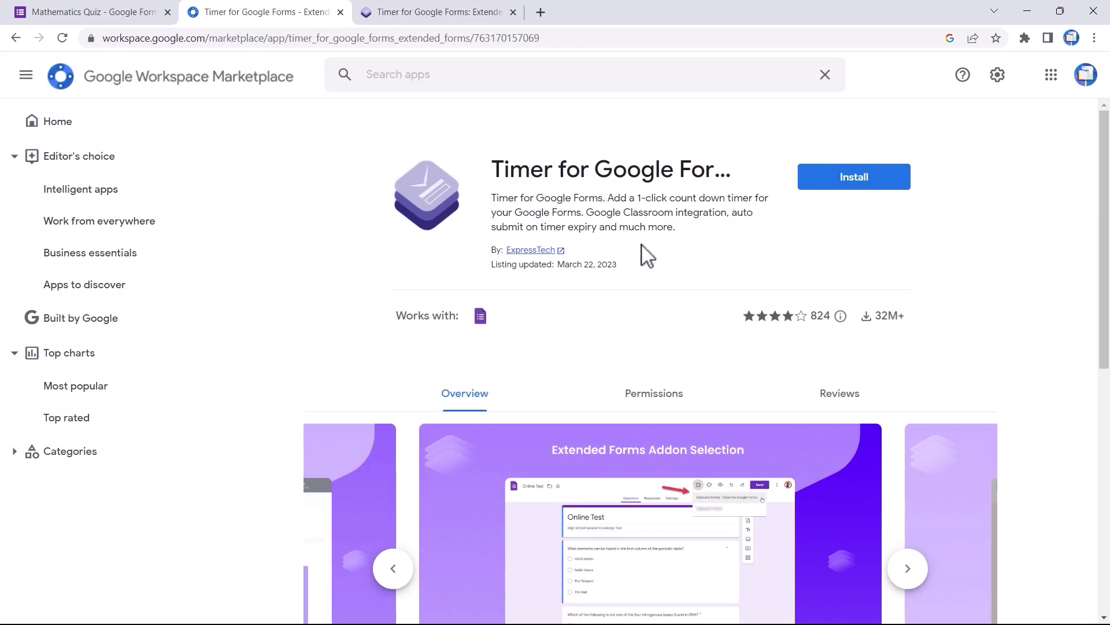
Visit extendedforms.io, start Install App, then return to the Mathematics Quiz form
{"action": "left_click", "coordinate": [414, 12]}
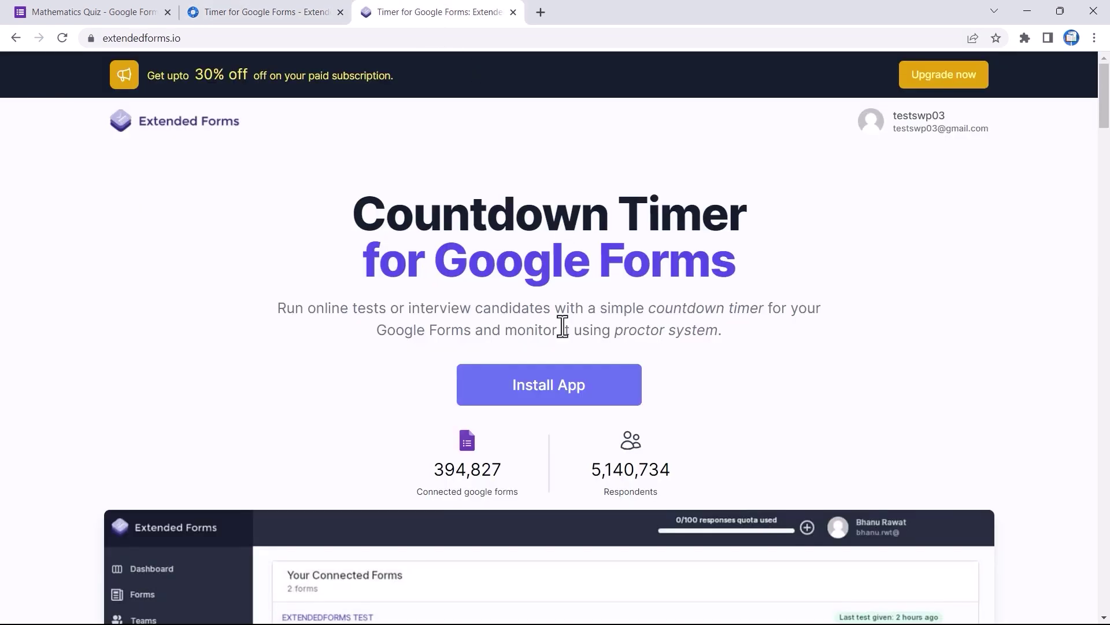
{"action": "left_click_drag", "start_coordinate": [192, 38], "coordinate": [103, 39]}
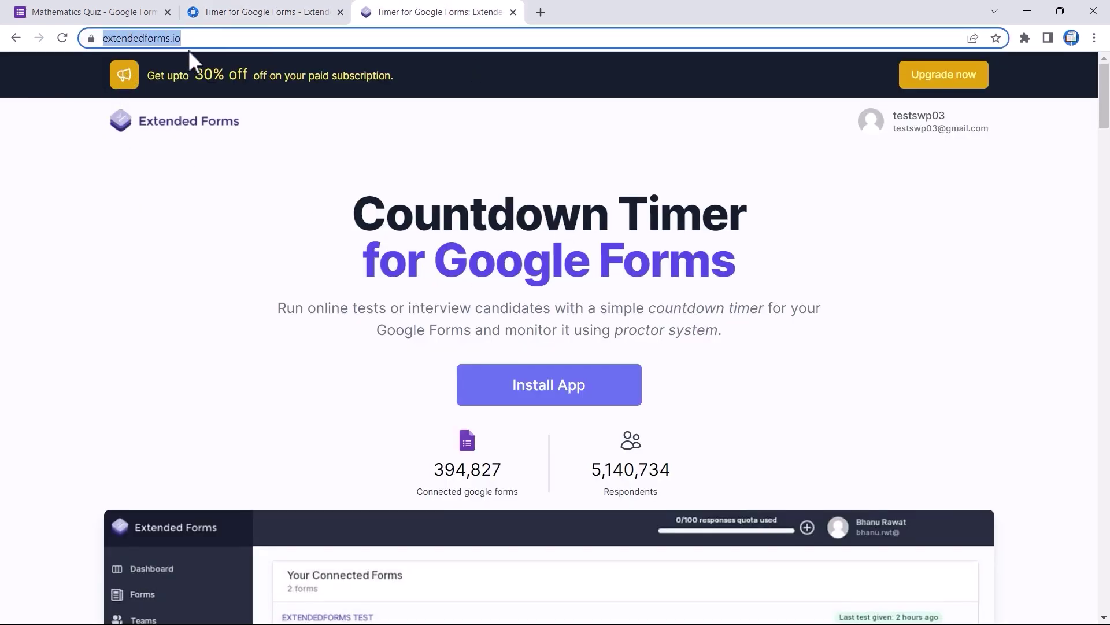
{"action": "left_click", "coordinate": [523, 386]}
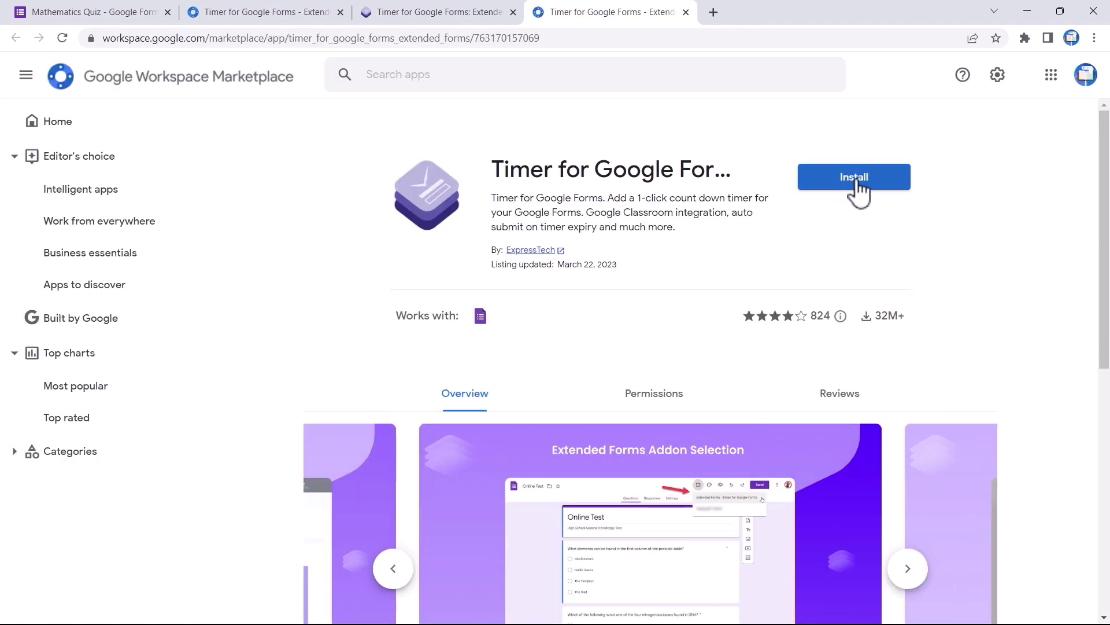
{"action": "left_click", "coordinate": [118, 10]}
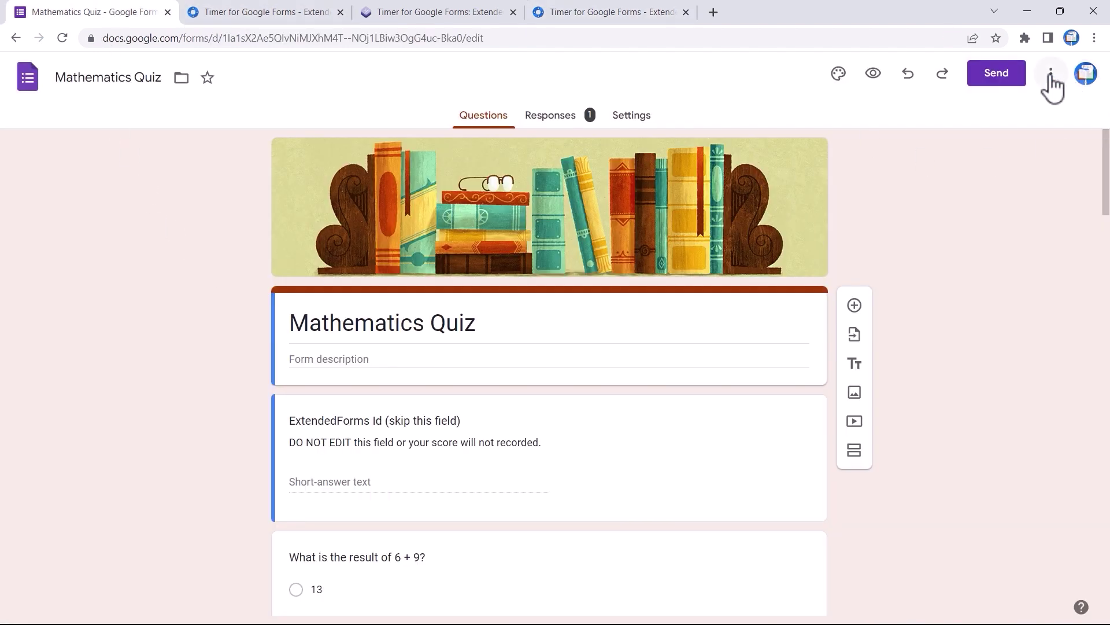
Find Timer for Google Forms - Extended Forms in Get add-ons by searching 'exten'
{"action": "left_click", "coordinate": [1051, 83]}
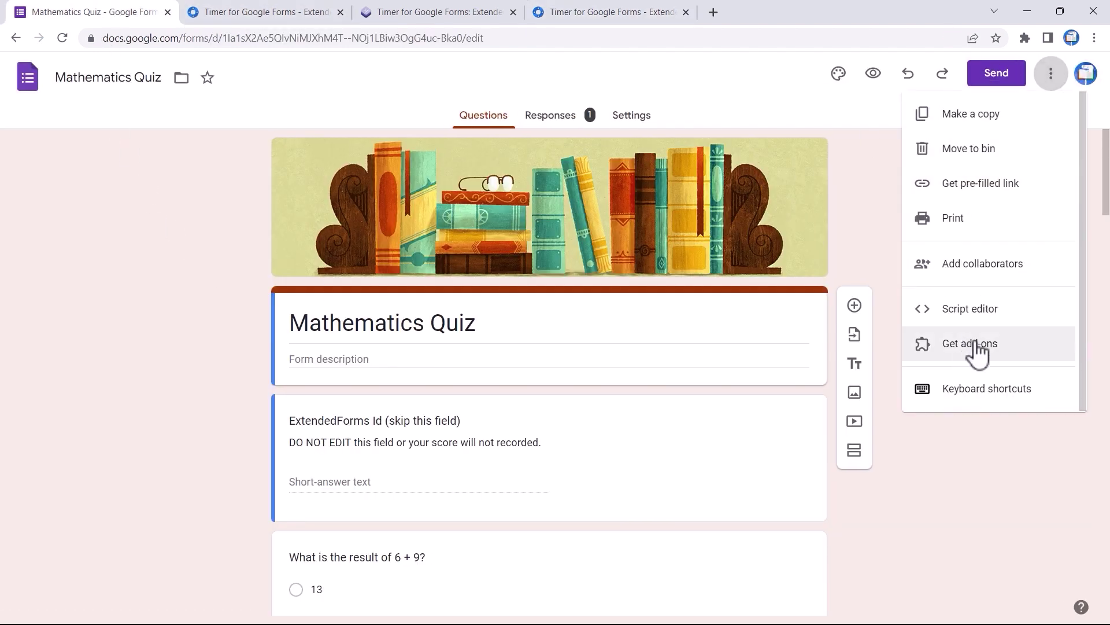
{"action": "left_click", "coordinate": [983, 347]}
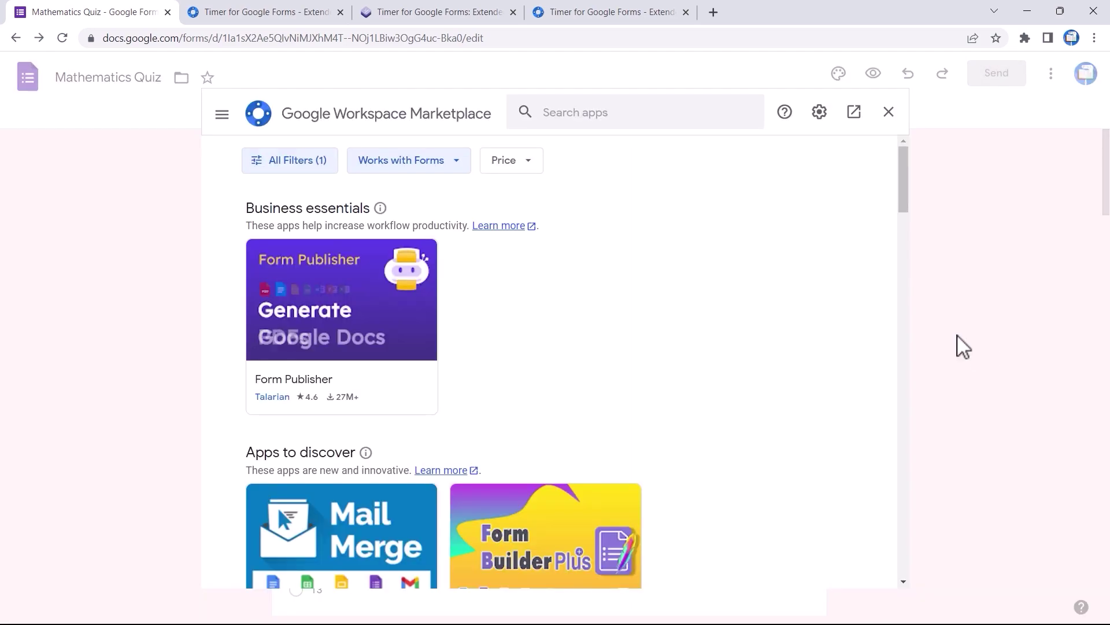
{"action": "left_click", "coordinate": [576, 113]}
{"action": "type", "text": "exten"}
{"action": "left_click", "coordinate": [622, 130]}
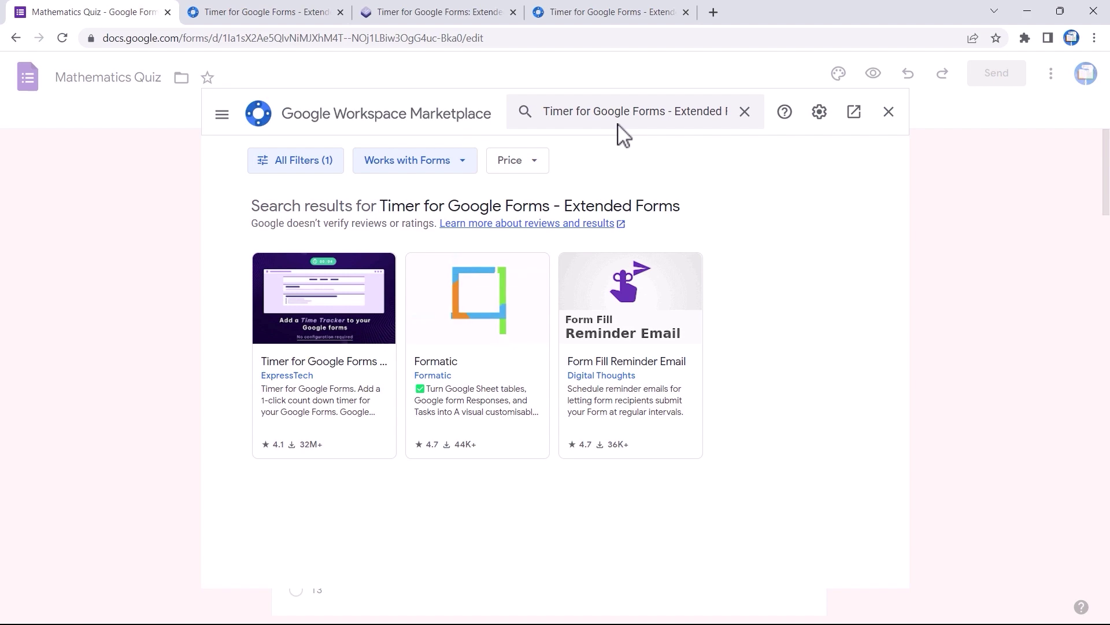
{"action": "left_click", "coordinate": [330, 322]}
Install the timer add-on, allow its account permissions, and close the add-on store
{"action": "left_click", "coordinate": [755, 214]}
{"action": "left_click", "coordinate": [642, 422]}
{"action": "scroll", "coordinate": [623, 529], "scroll_direction": "down", "scroll_amount": 3}
{"action": "left_click", "coordinate": [623, 532]}
{"action": "left_click", "coordinate": [668, 503]}
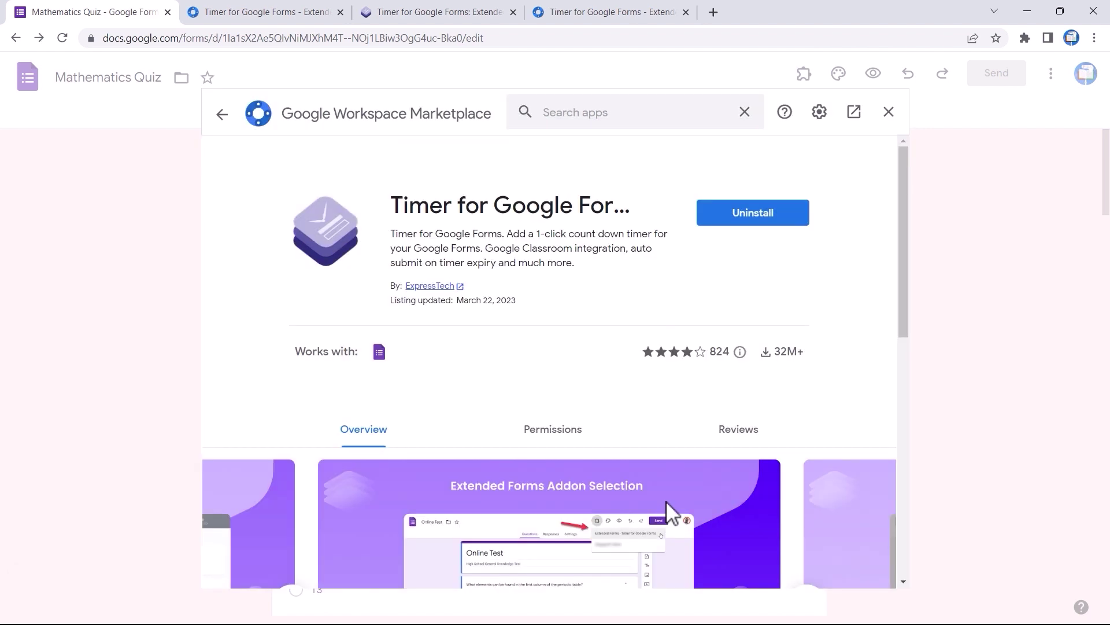
{"action": "left_click", "coordinate": [891, 112]}
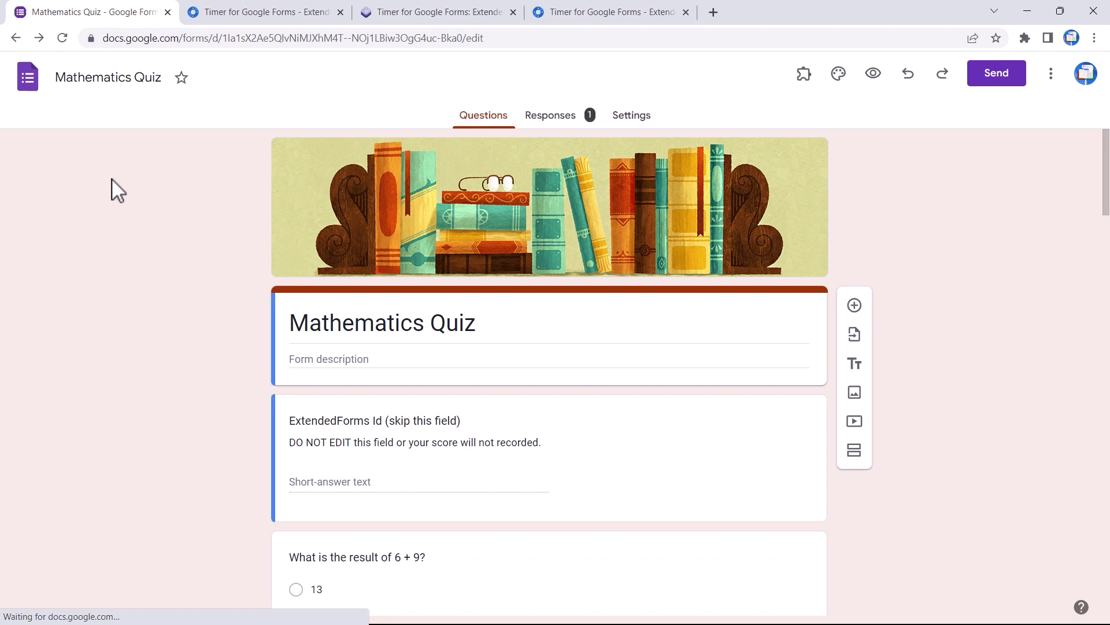
Open the Extended Forms Configure panel from Add-ons and connect the quiz to Extendedforms.io
{"action": "left_click", "coordinate": [807, 78]}
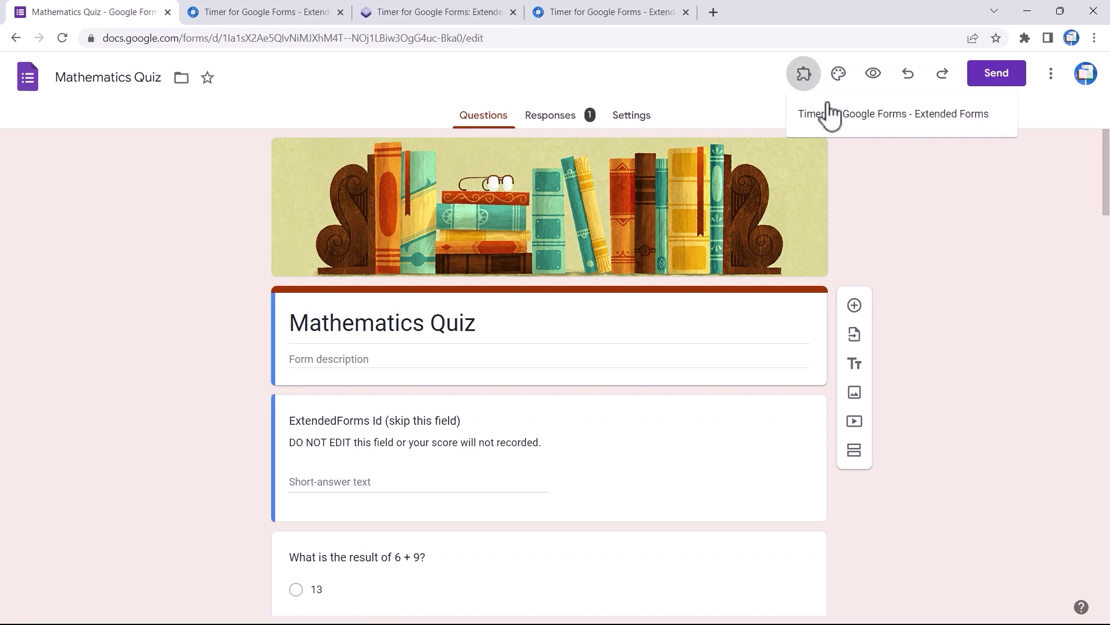
{"action": "left_click", "coordinate": [918, 126]}
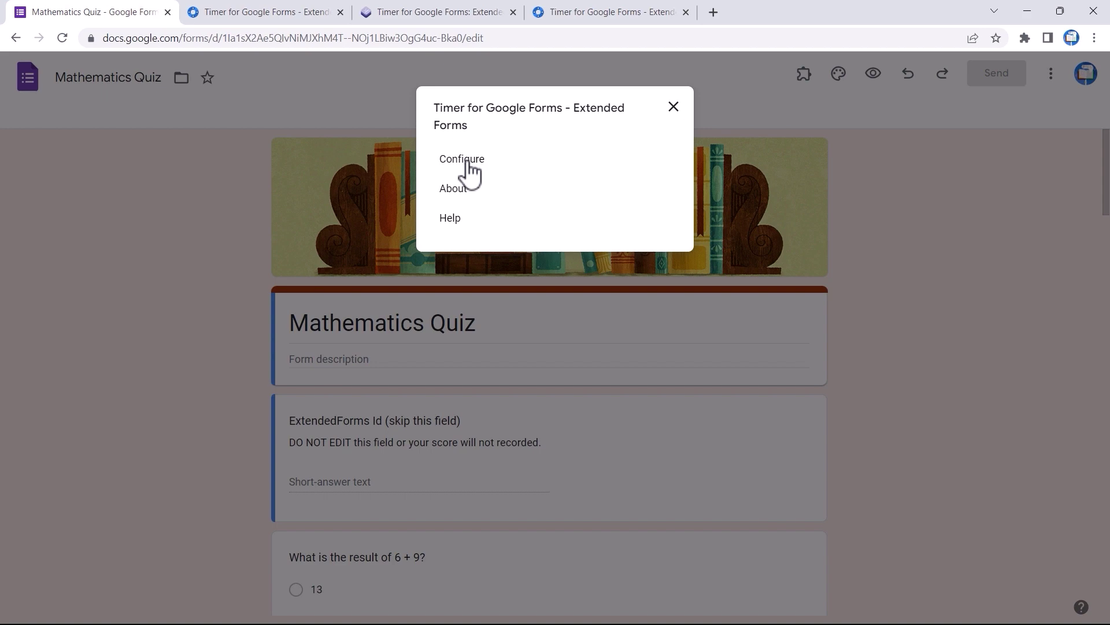
{"action": "left_click", "coordinate": [462, 160]}
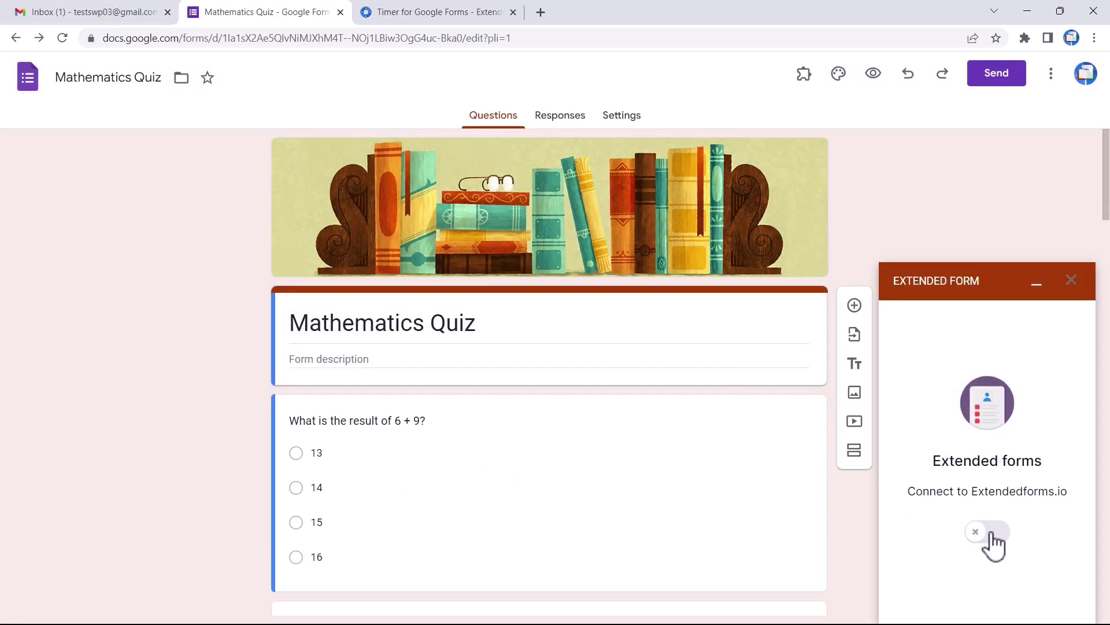
{"action": "left_click", "coordinate": [990, 533]}
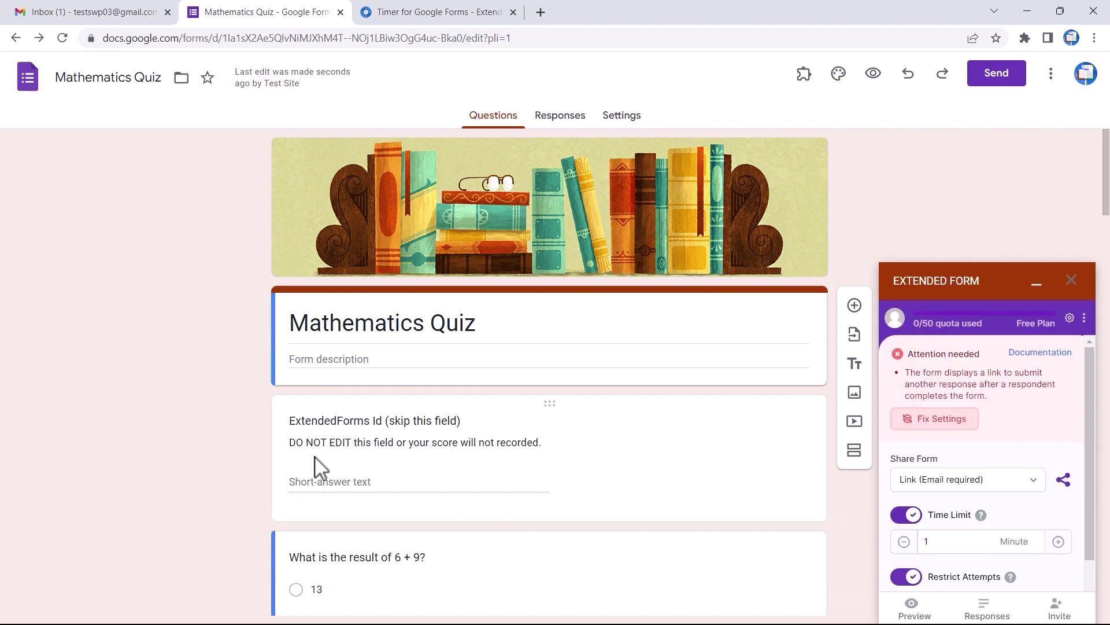
{"action": "scroll", "coordinate": [370, 490], "scroll_direction": "down", "scroll_amount": 1}
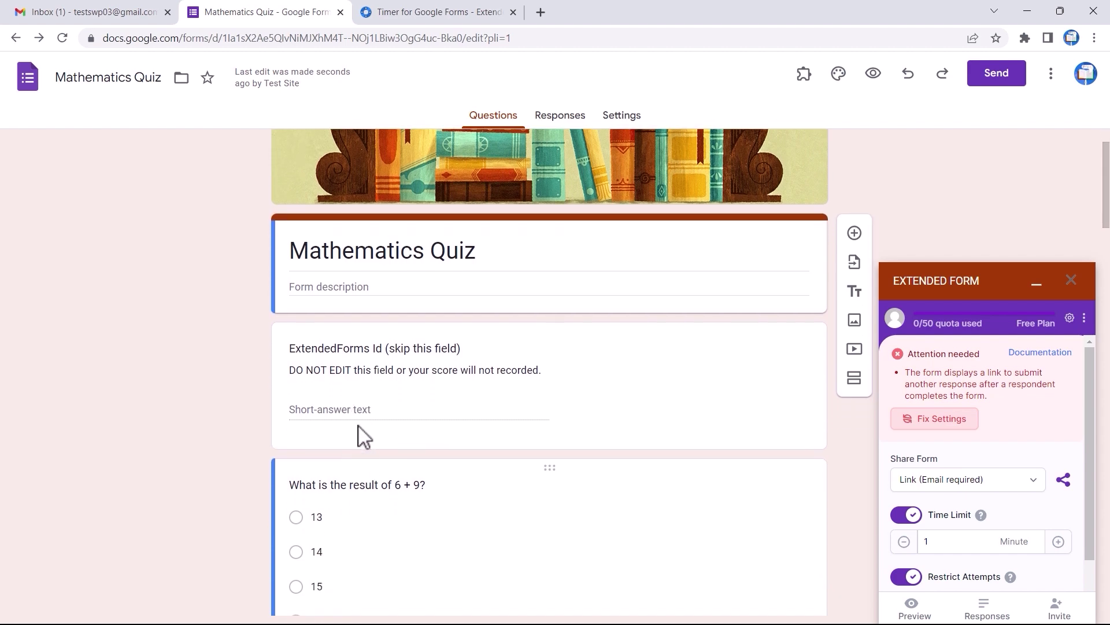
Fix the resubmission-link warning and set Share Form to Link (Email required)
{"action": "left_click", "coordinate": [948, 428]}
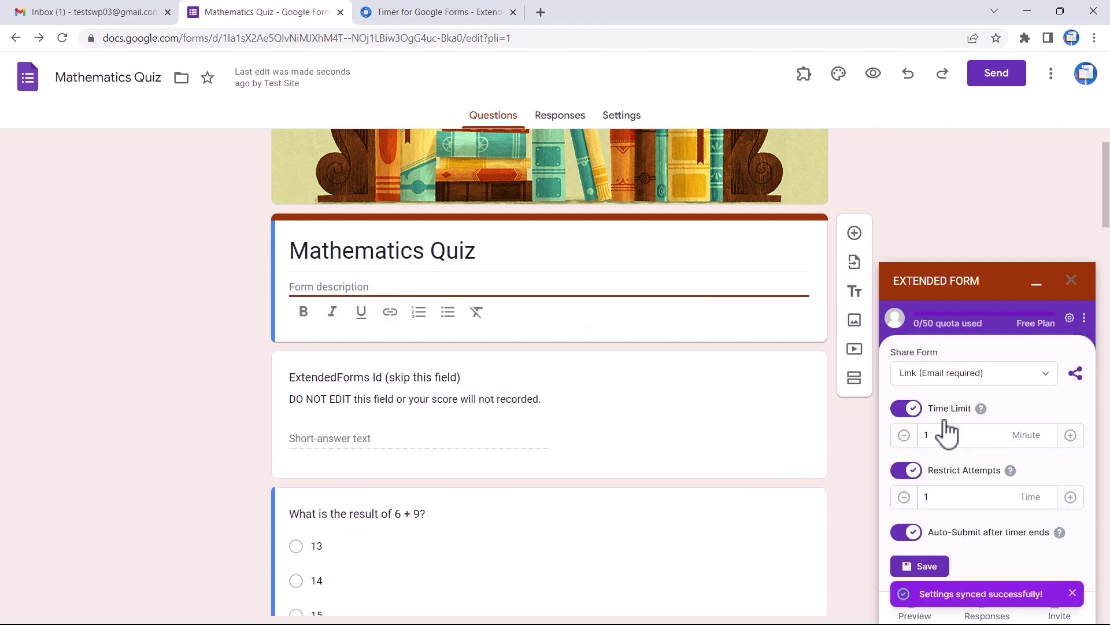
{"action": "left_click", "coordinate": [1048, 374]}
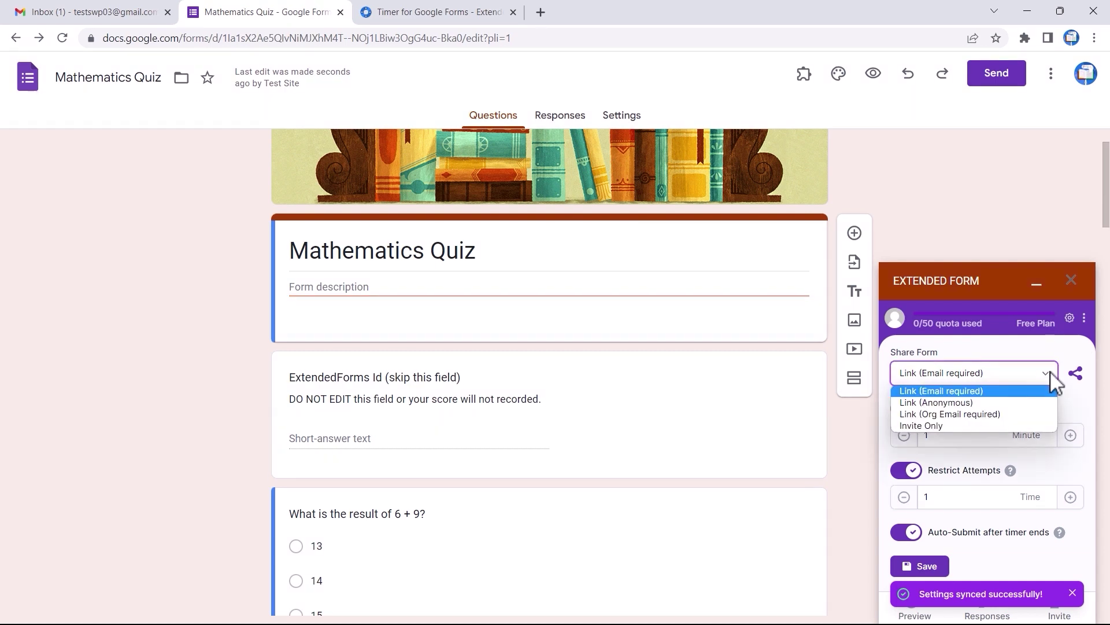
{"action": "left_click", "coordinate": [1001, 424]}
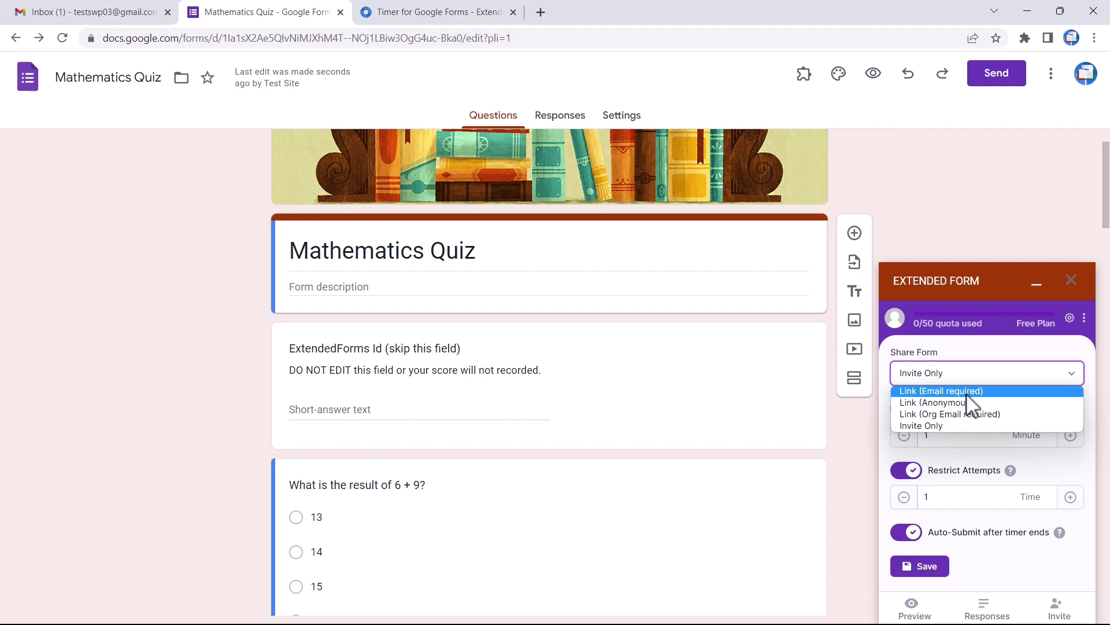
{"action": "left_click", "coordinate": [966, 392]}
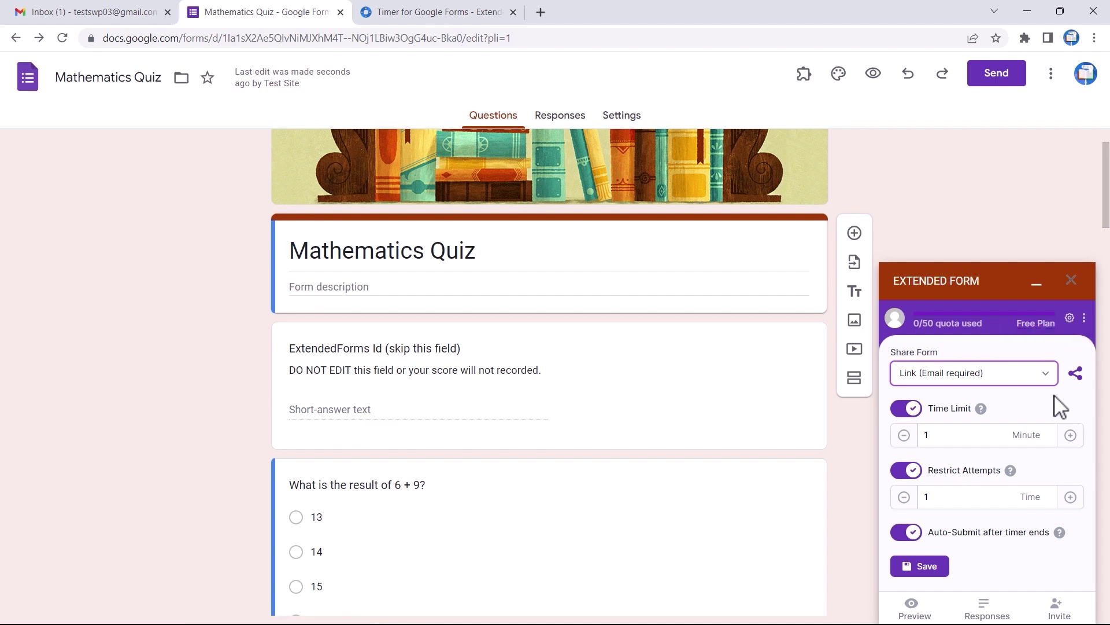
Set the quiz time limit to 4 minutes and save the timer settings
{"action": "left_click", "coordinate": [913, 415]}
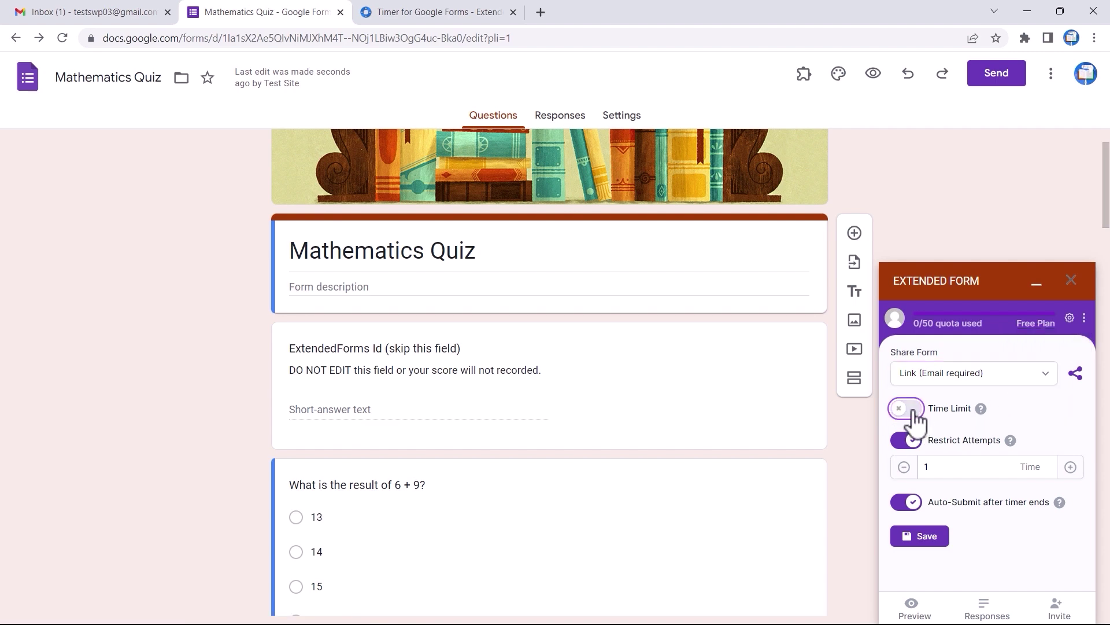
{"action": "left_click", "coordinate": [913, 412]}
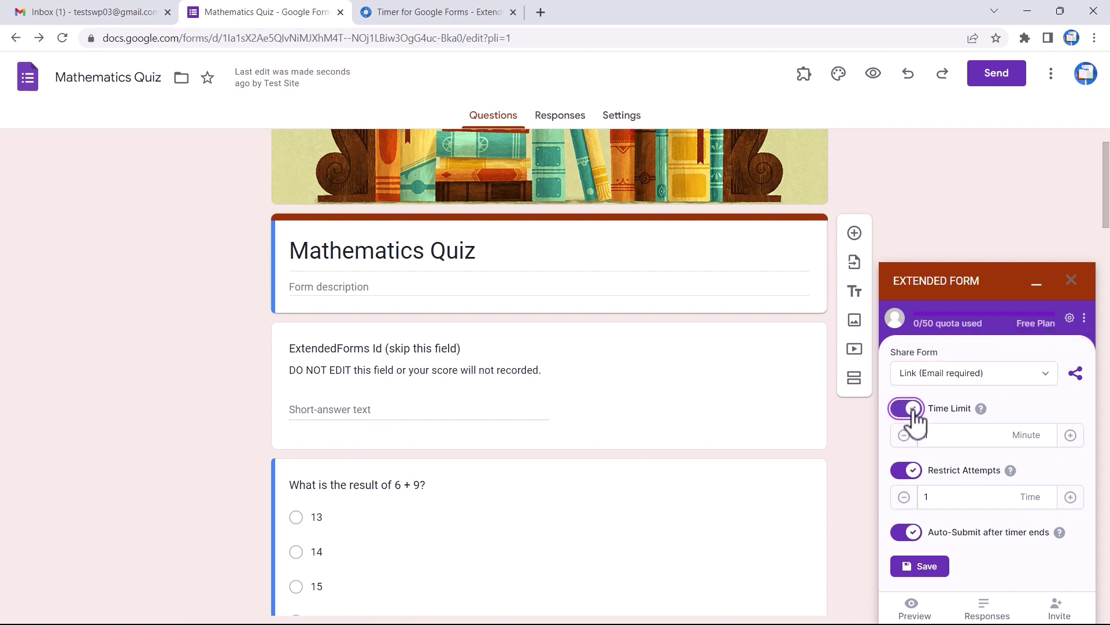
{"action": "left_click", "coordinate": [1071, 435]}
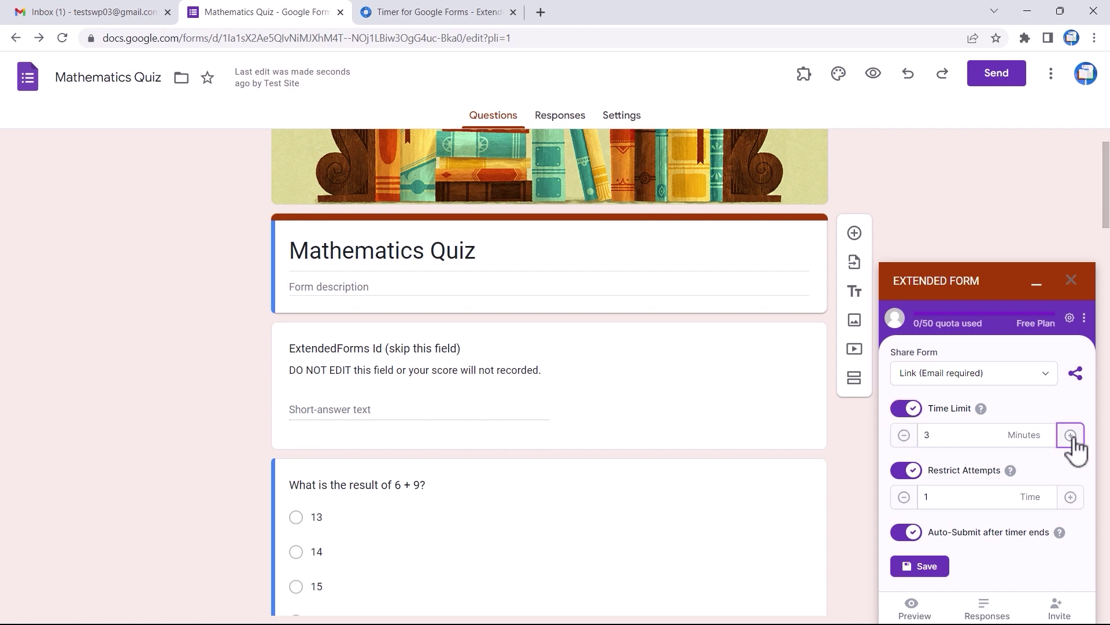
{"action": "key", "text": "Tab"}
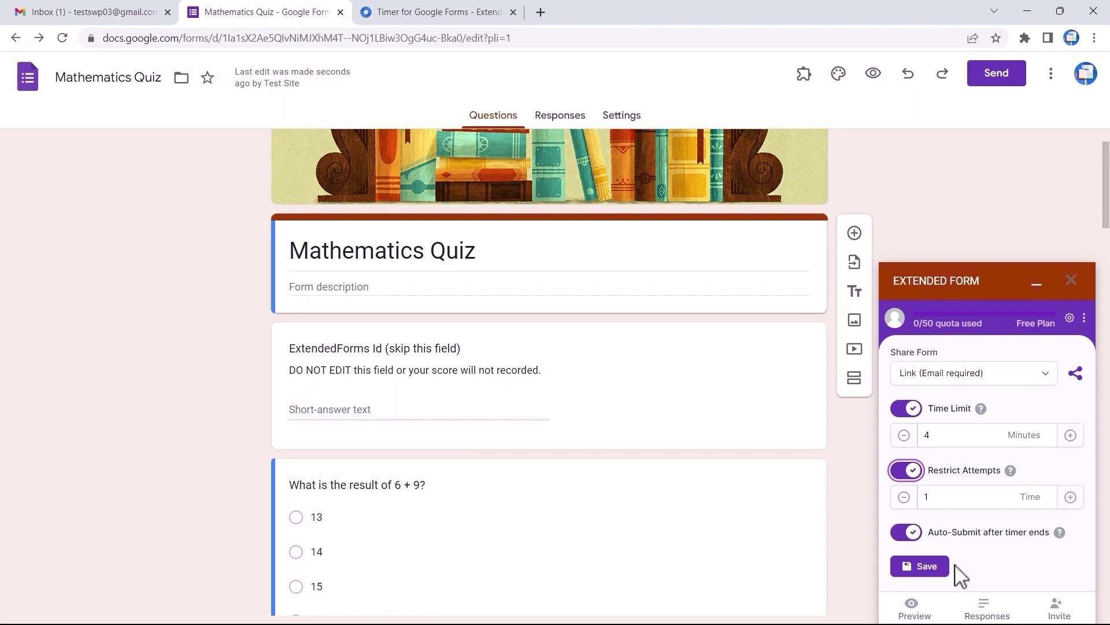
{"action": "left_click", "coordinate": [924, 568]}
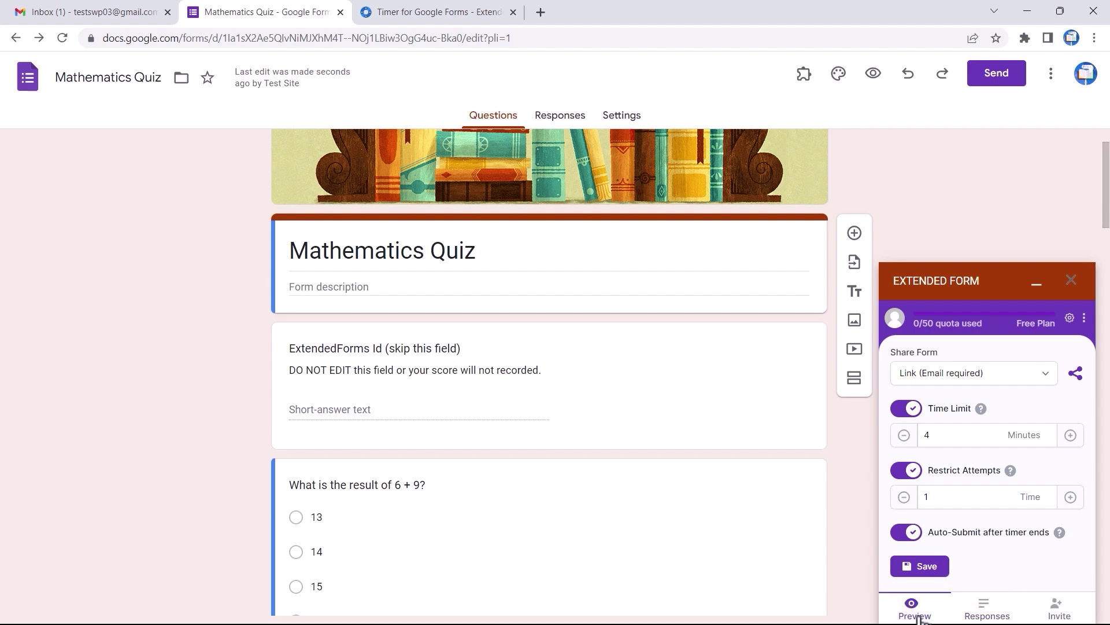
Open the quiz in Extended Forms and toggle Accept Response off and back on
{"action": "left_click", "coordinate": [987, 614]}
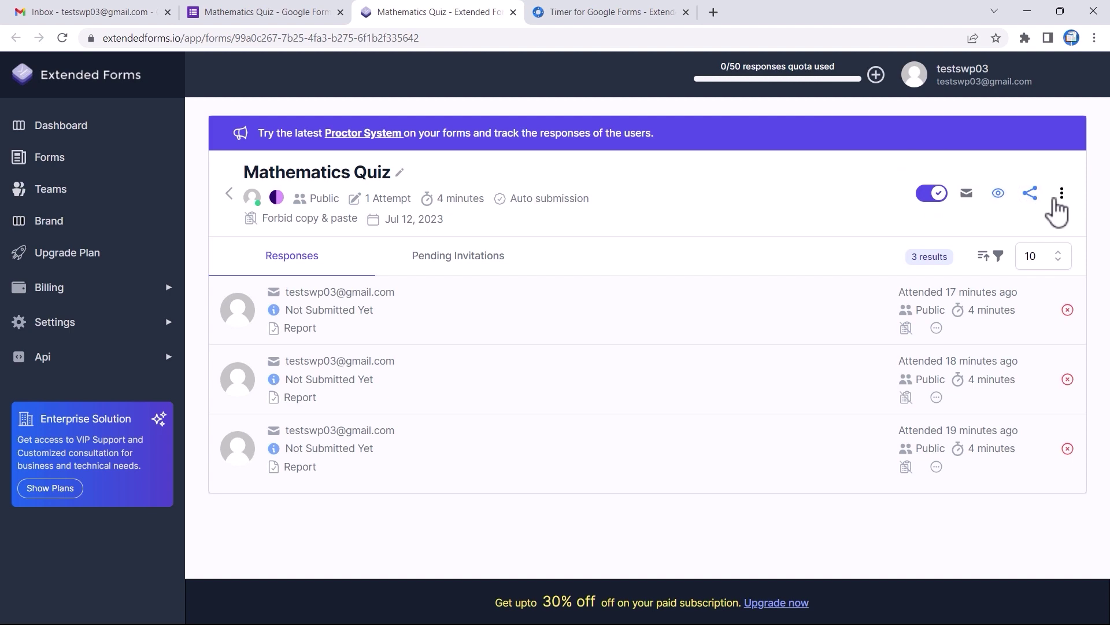
{"action": "left_click", "coordinate": [935, 196]}
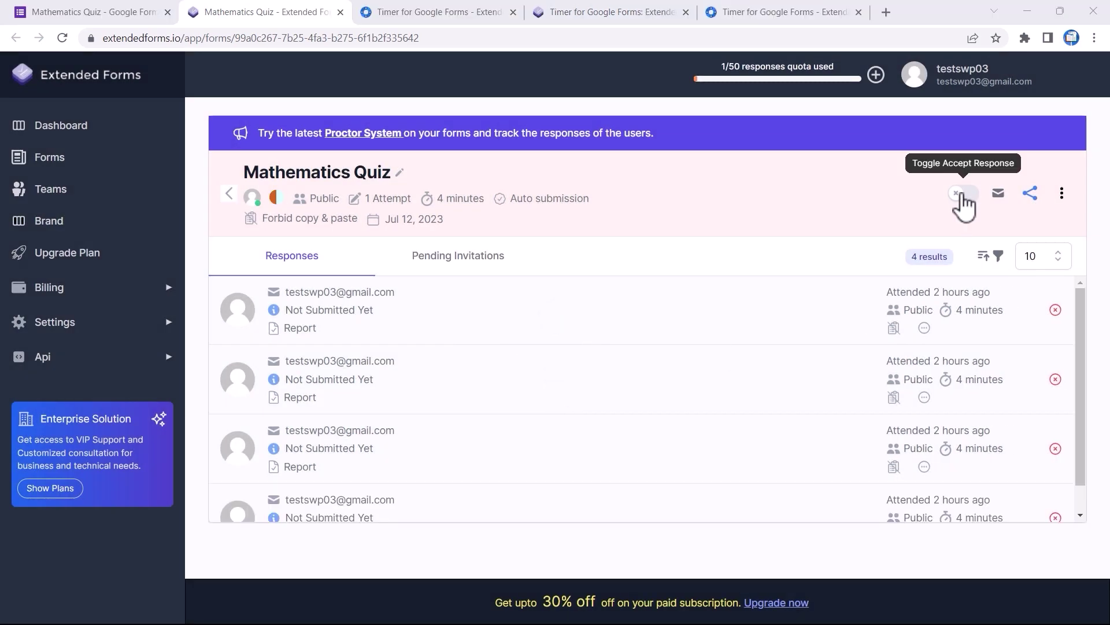
{"action": "left_click", "coordinate": [962, 197]}
{"action": "left_click", "coordinate": [552, 422]}
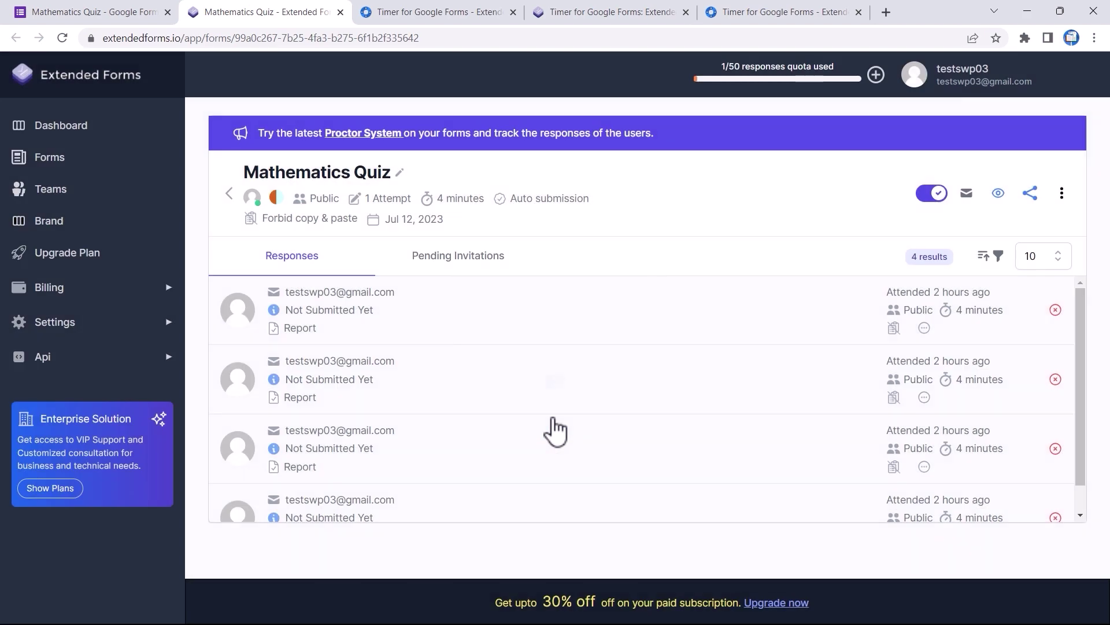
Start a Send Invitation and close it without sending
{"action": "left_click", "coordinate": [966, 194]}
{"action": "left_click", "coordinate": [419, 282]}
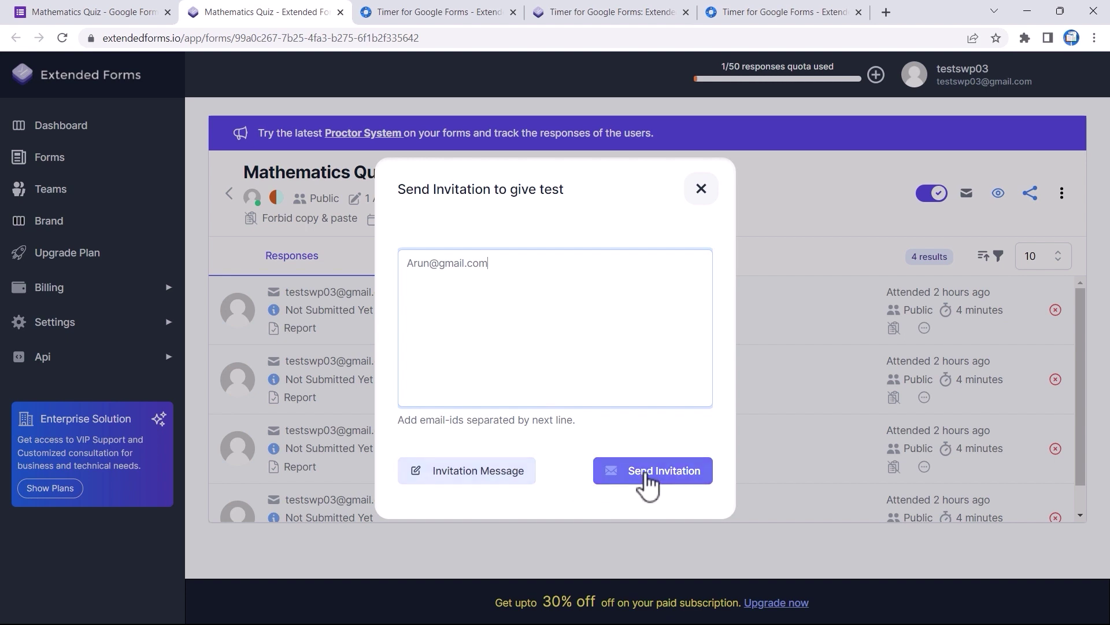
{"action": "left_click", "coordinate": [703, 197]}
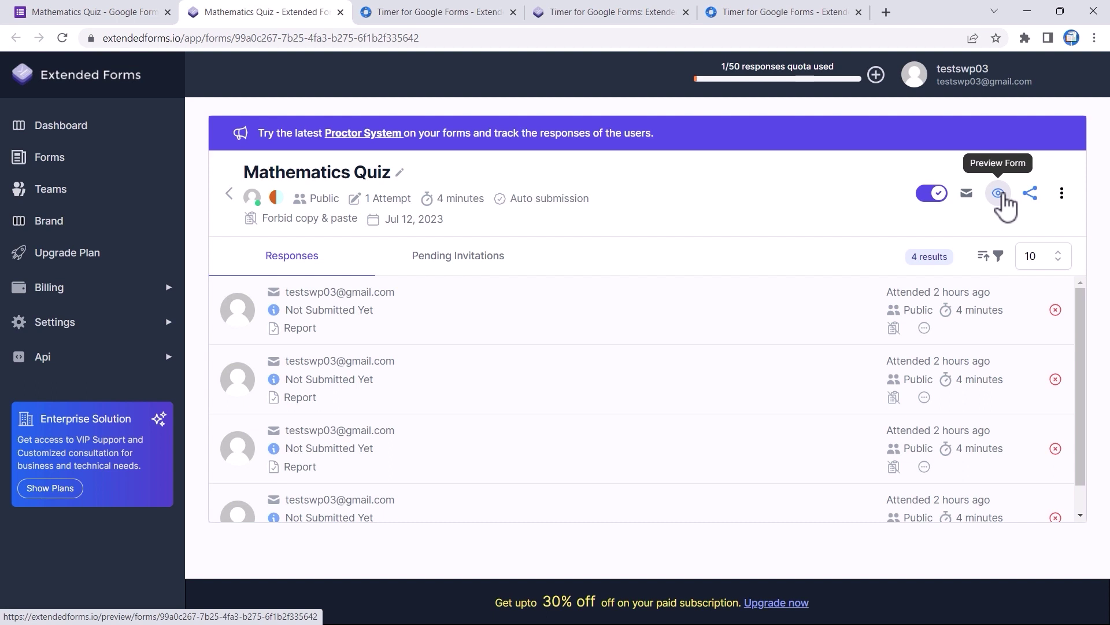
Preview the quiz as a respondent, start the 4-minute timed test, then close the preview
{"action": "left_click", "coordinate": [998, 193]}
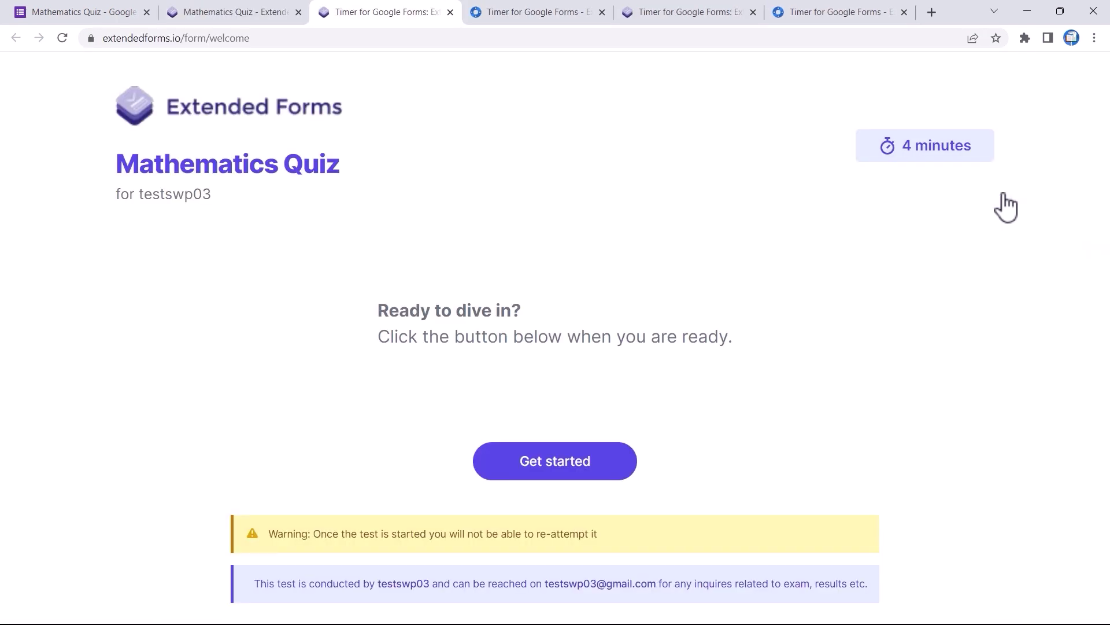
{"action": "left_click", "coordinate": [537, 467]}
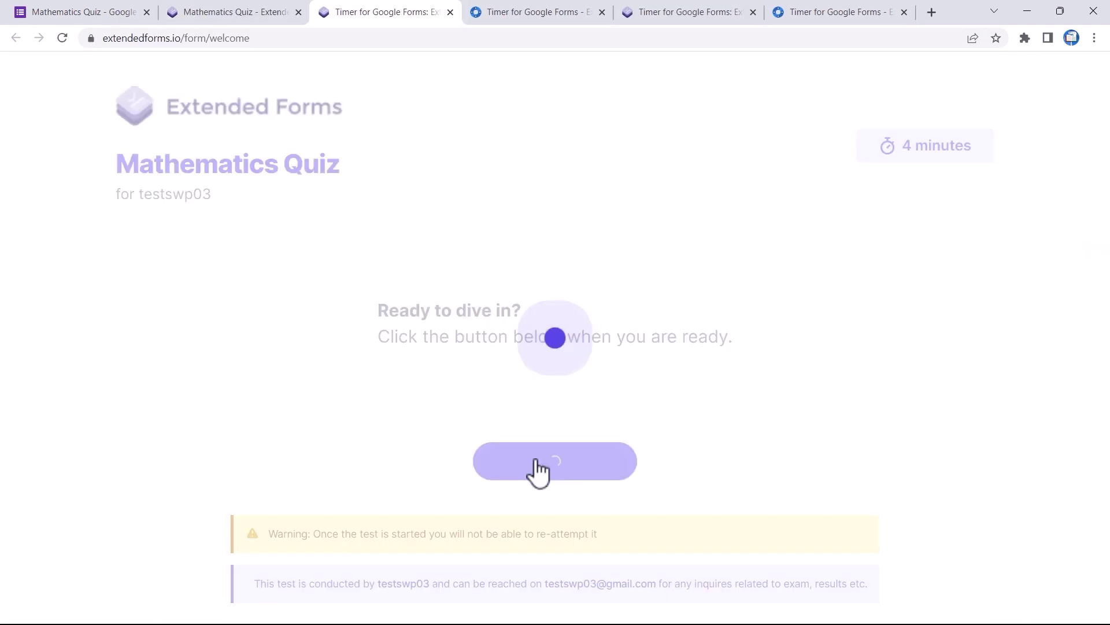
{"action": "scroll", "coordinate": [571, 408], "scroll_direction": "down", "scroll_amount": 3}
{"action": "scroll", "coordinate": [527, 179], "scroll_direction": "up", "scroll_amount": 3}
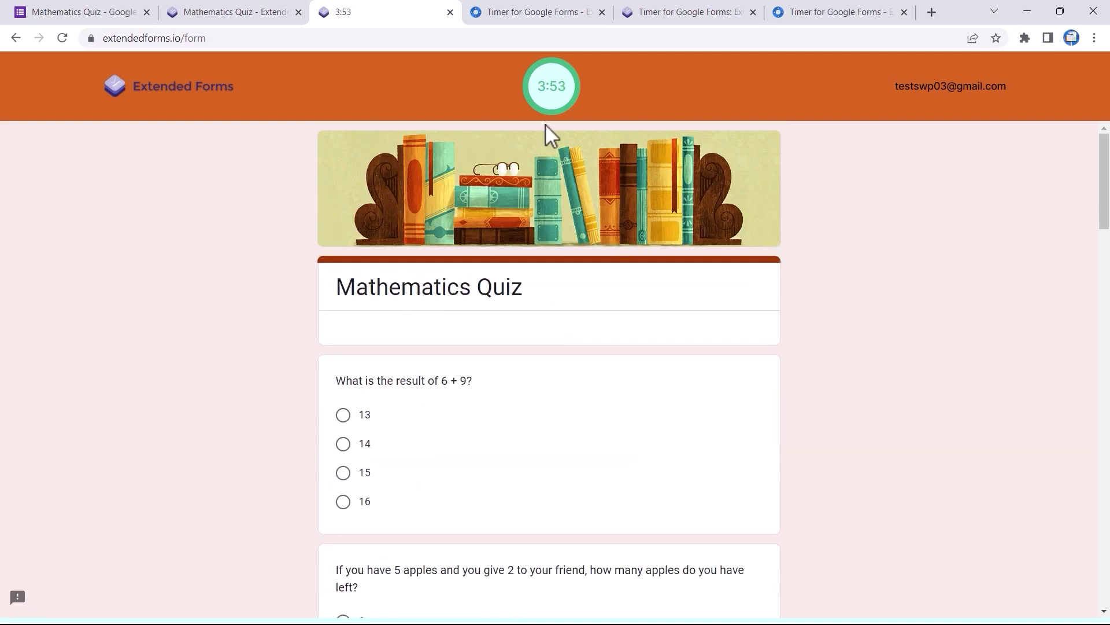
{"action": "left_click", "coordinate": [449, 12]}
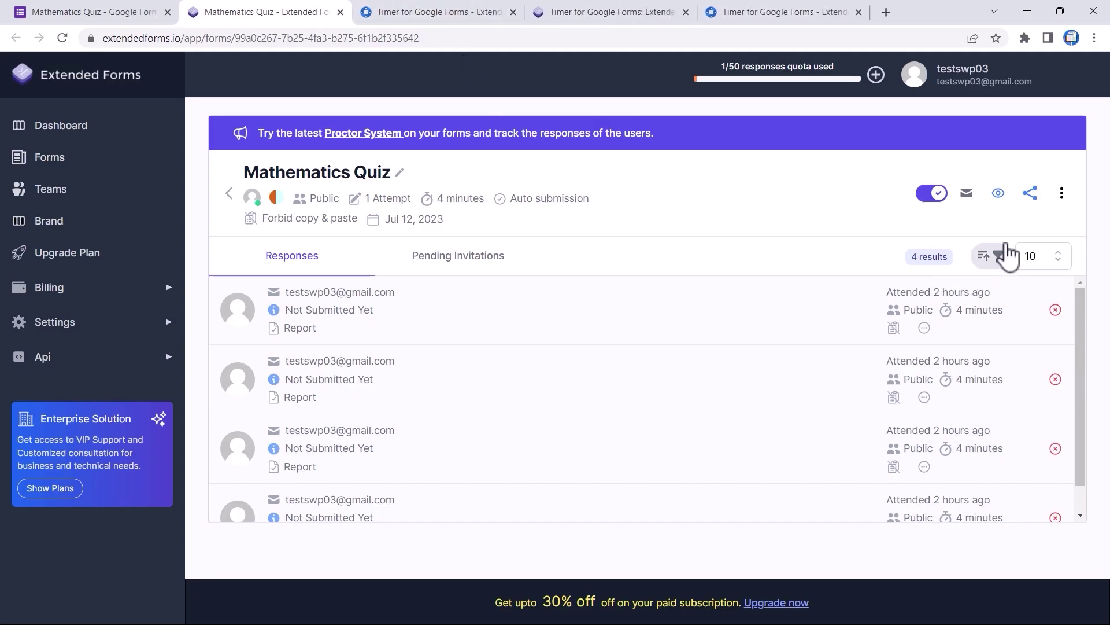
Copy the quiz's share link and paste it into a new tab to reach its sign-in page
{"action": "left_click", "coordinate": [1043, 201]}
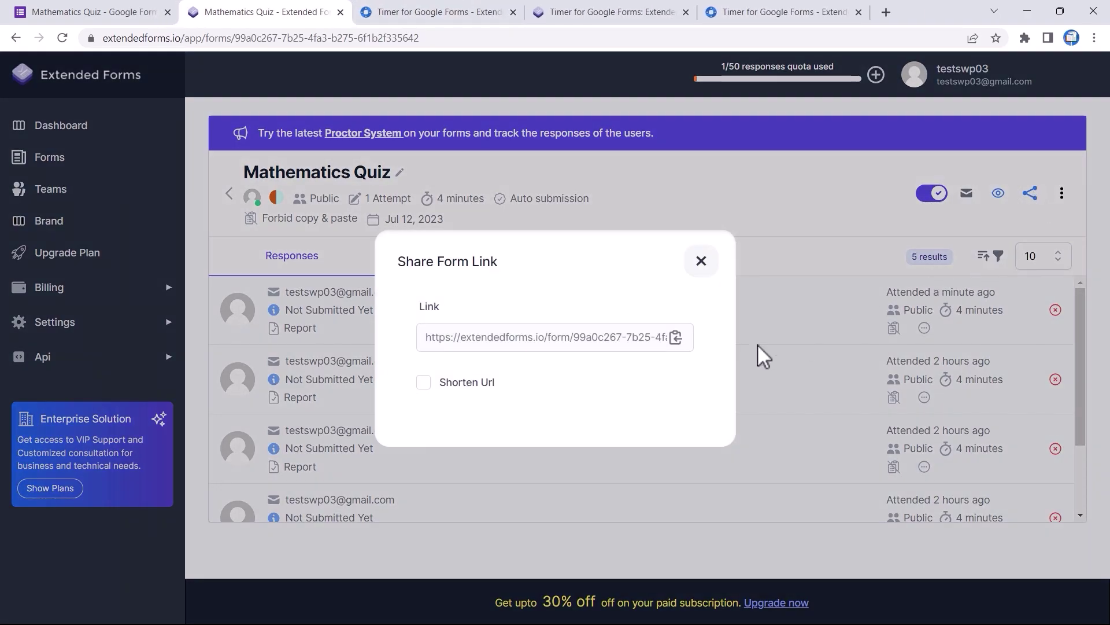
{"action": "left_click", "coordinate": [673, 349]}
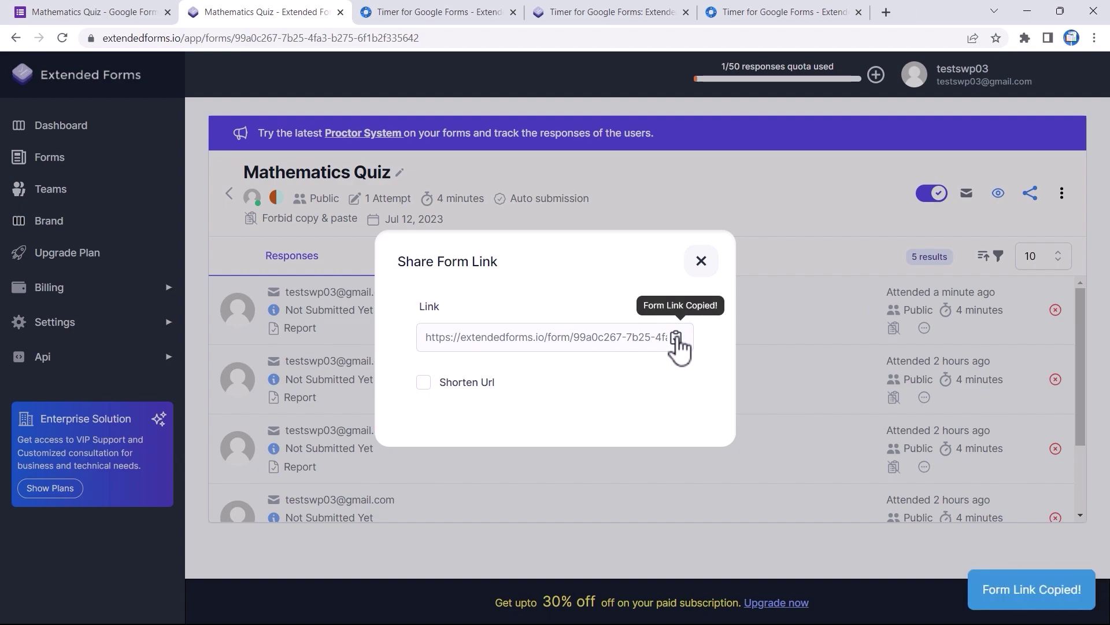
{"action": "left_click", "coordinate": [886, 12]}
{"action": "right_click", "coordinate": [617, 37]}
{"action": "left_click", "coordinate": [662, 163]}
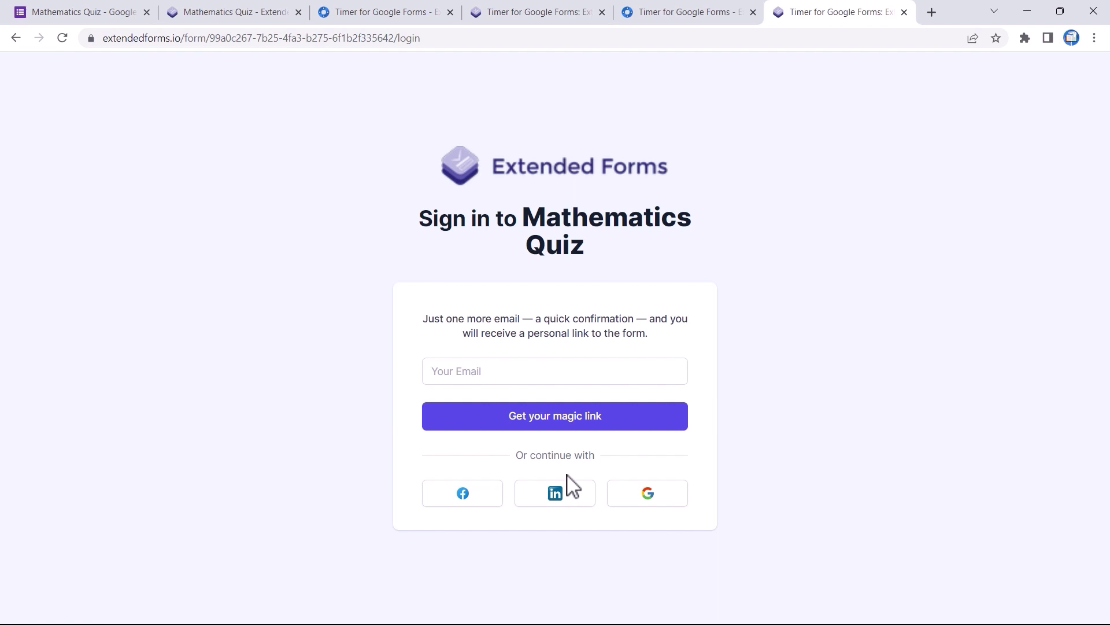
{"action": "left_click", "coordinate": [474, 375]}
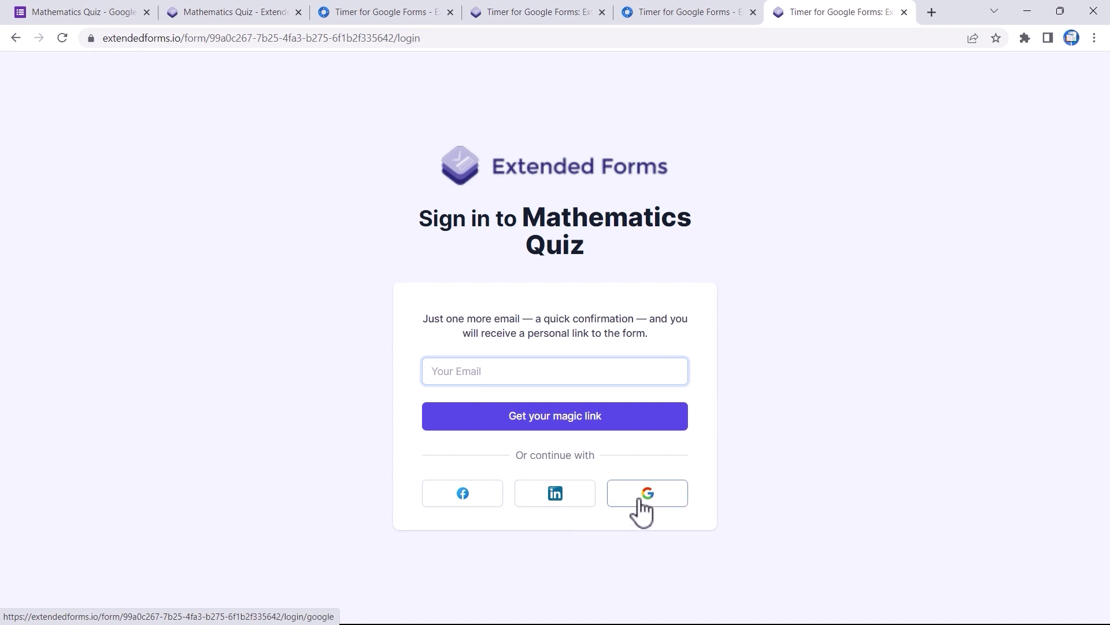
{"action": "left_click", "coordinate": [905, 12]}
Close the share dialog and check the Google Classroom option without adding the quiz
{"action": "left_click", "coordinate": [700, 261]}
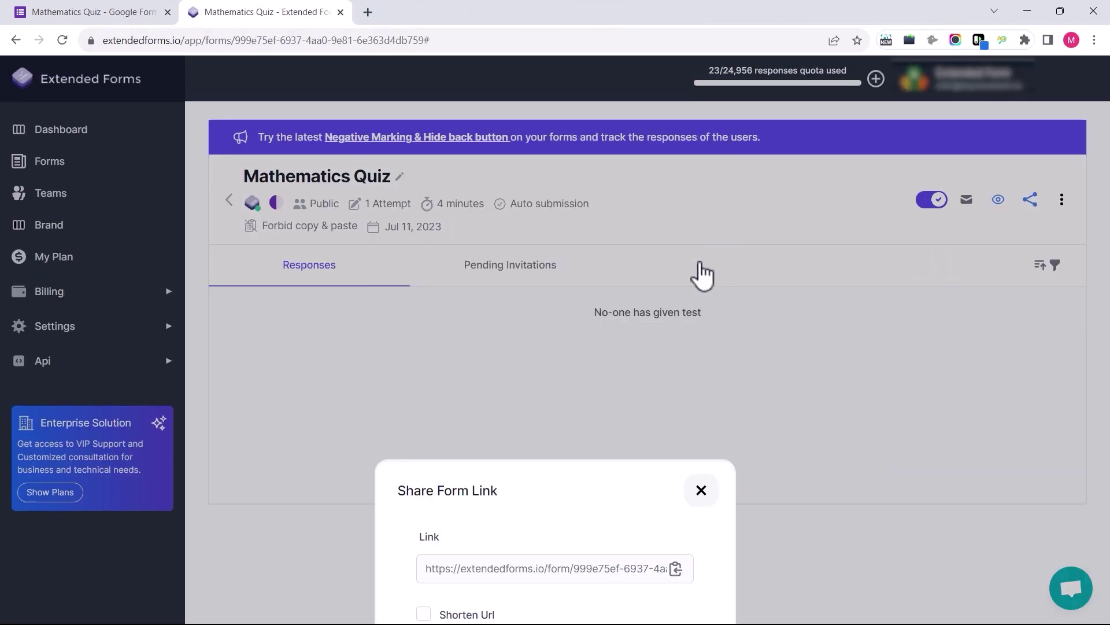
{"action": "left_click", "coordinate": [1063, 209]}
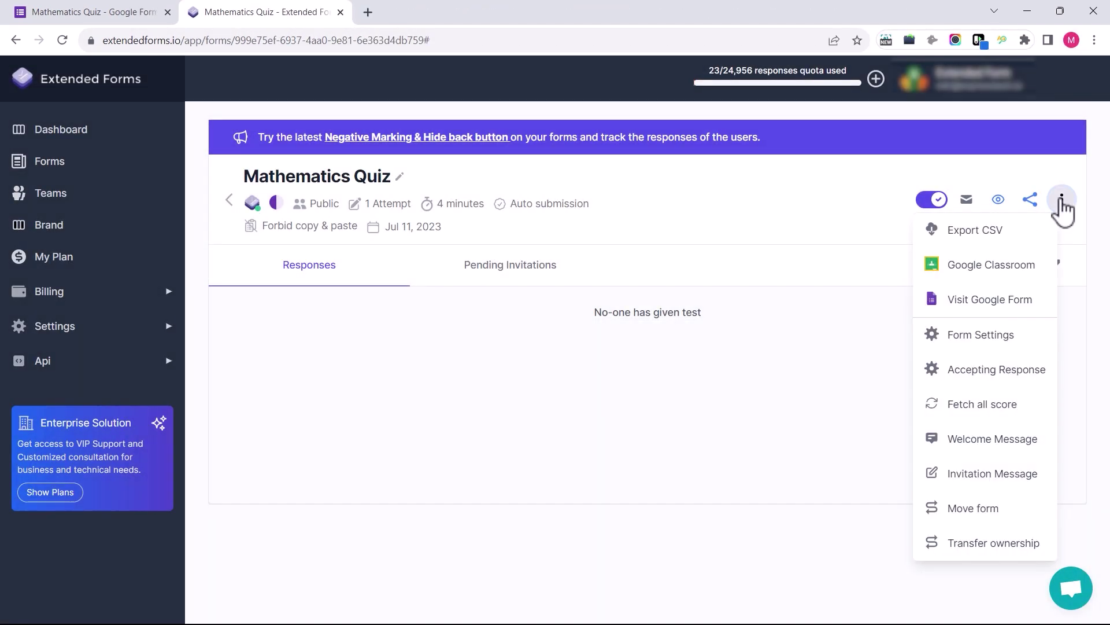
{"action": "left_click", "coordinate": [990, 268]}
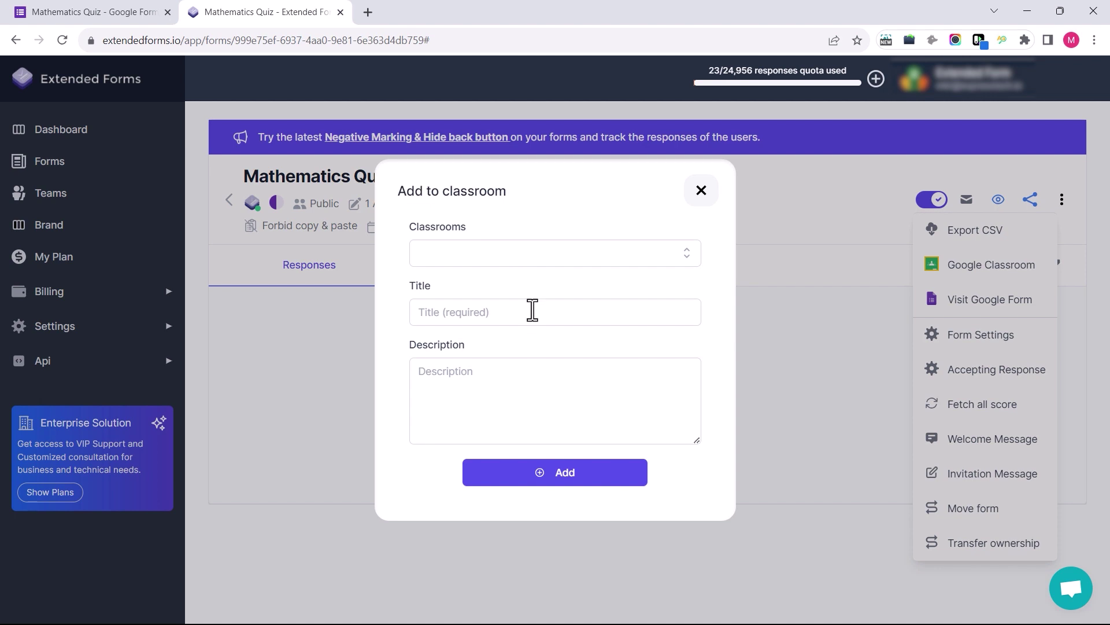
{"action": "left_click", "coordinate": [701, 193]}
{"action": "left_click", "coordinate": [1062, 201]}
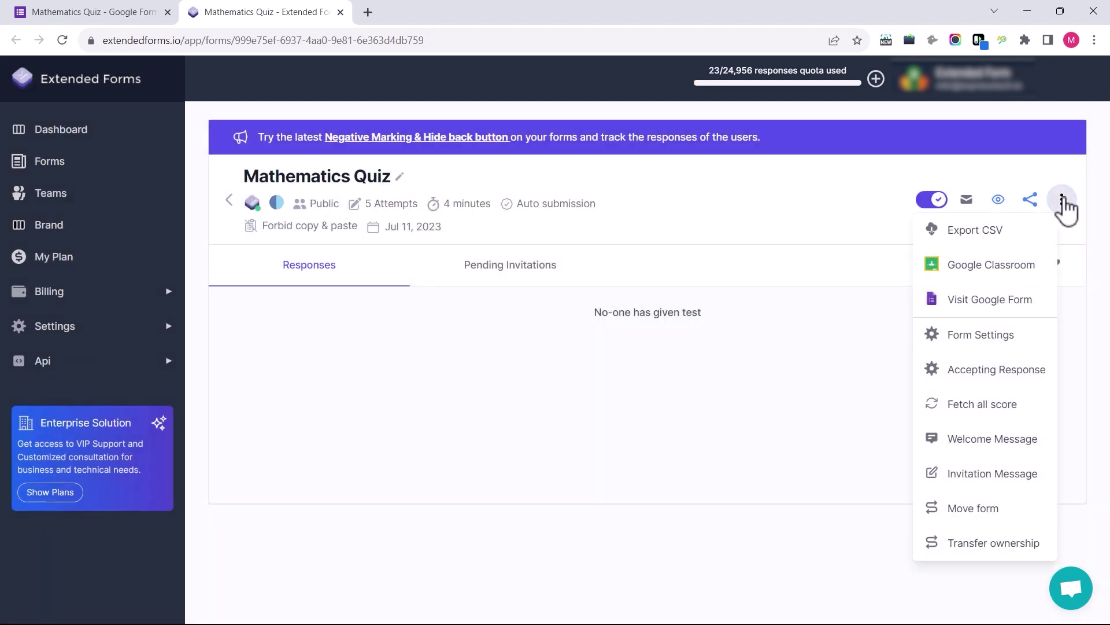
Open the quiz's Form Settings, leaving the share link access unchanged
{"action": "left_click", "coordinate": [994, 341]}
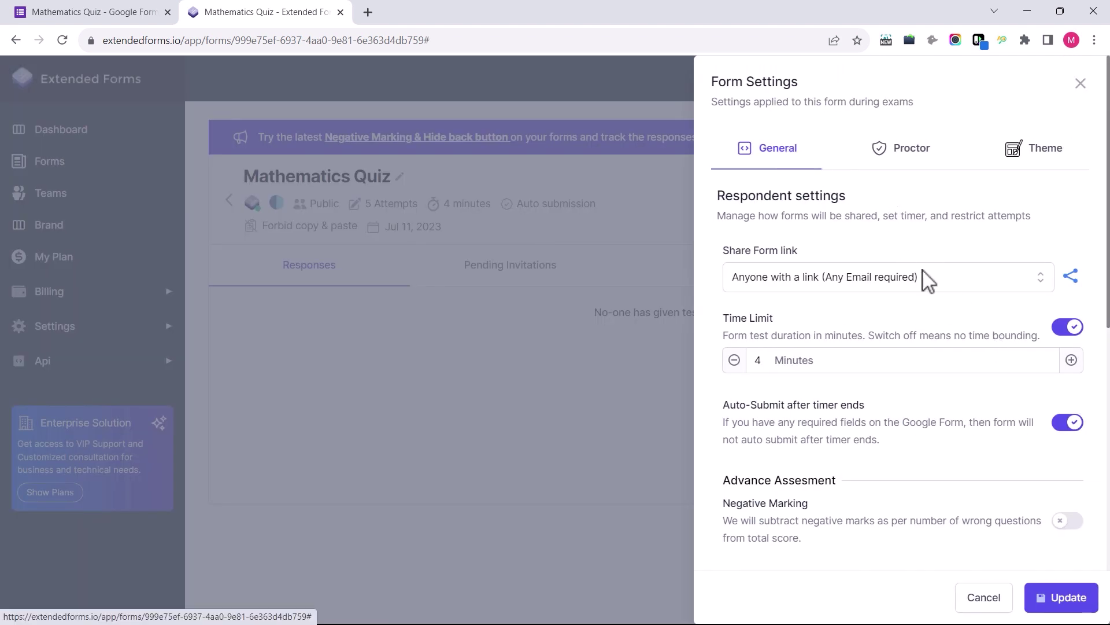
{"action": "left_click", "coordinate": [1044, 289]}
{"action": "left_click", "coordinate": [981, 298]}
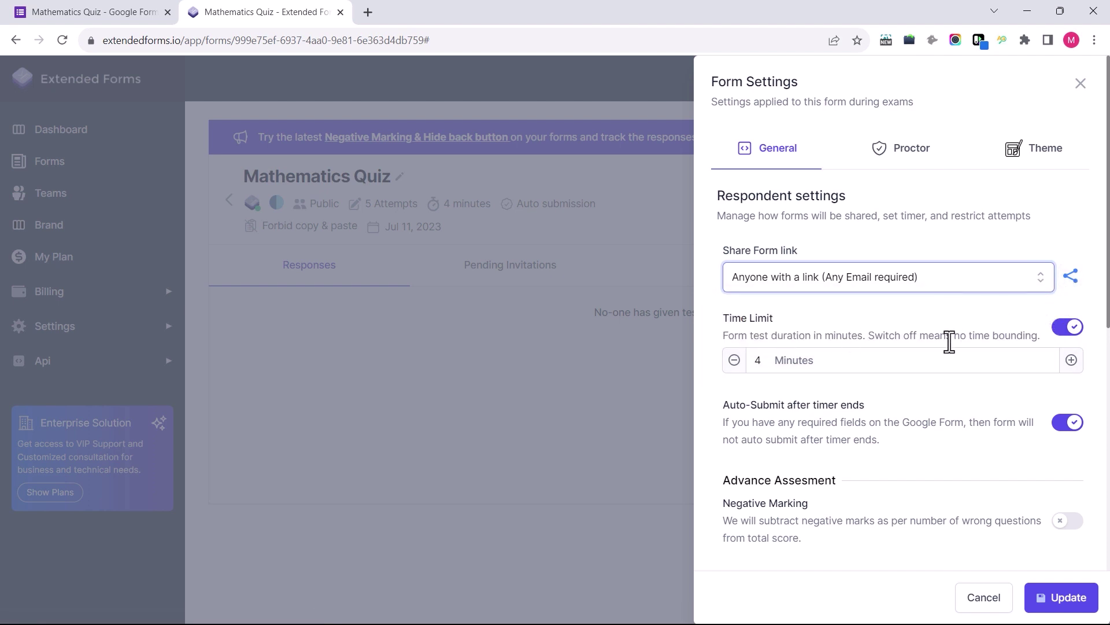
{"action": "scroll", "coordinate": [925, 404], "scroll_direction": "down", "scroll_amount": 1}
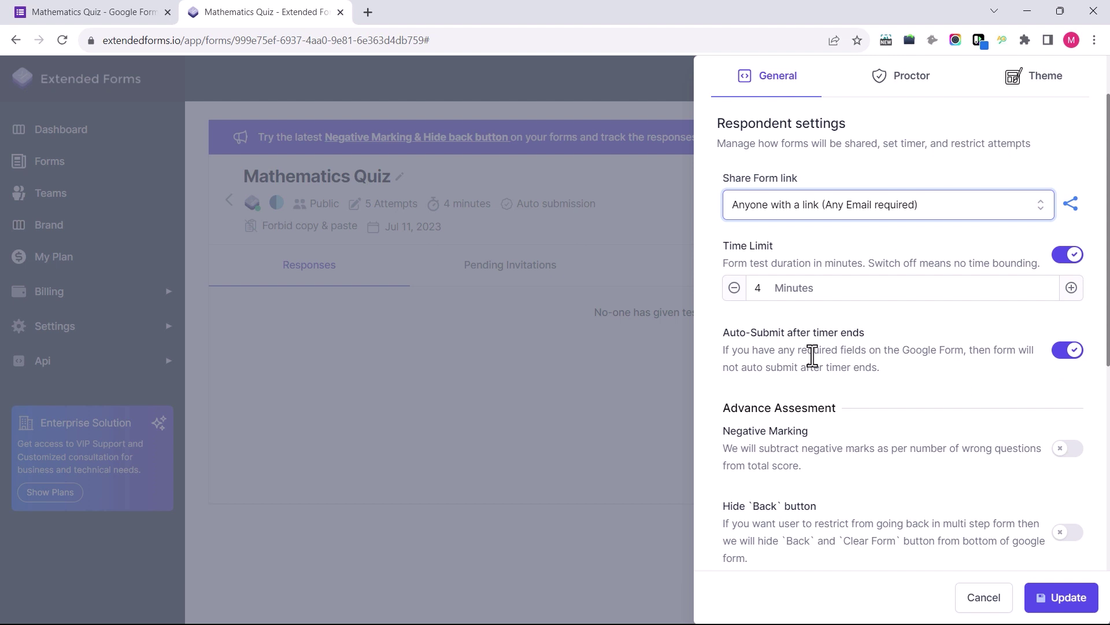
{"action": "scroll", "coordinate": [812, 356], "scroll_direction": "down", "scroll_amount": 1}
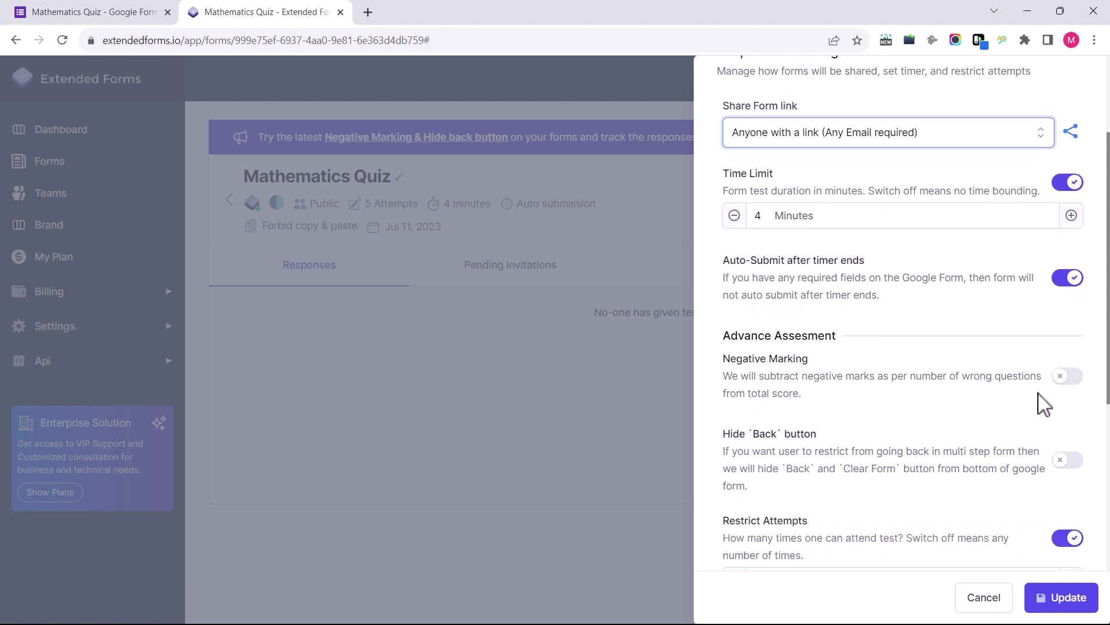
Turn on 1-mark negative marking and exclude empty answers from it
{"action": "left_click", "coordinate": [1065, 379]}
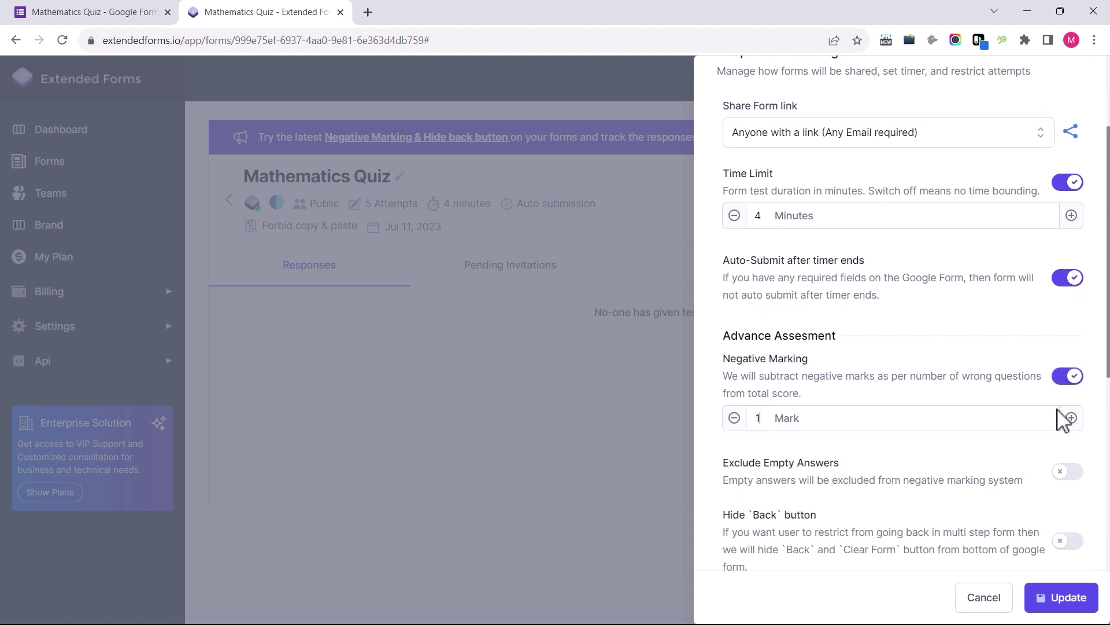
{"action": "scroll", "coordinate": [1041, 418], "scroll_direction": "down", "scroll_amount": 1}
{"action": "left_click", "coordinate": [1062, 401]}
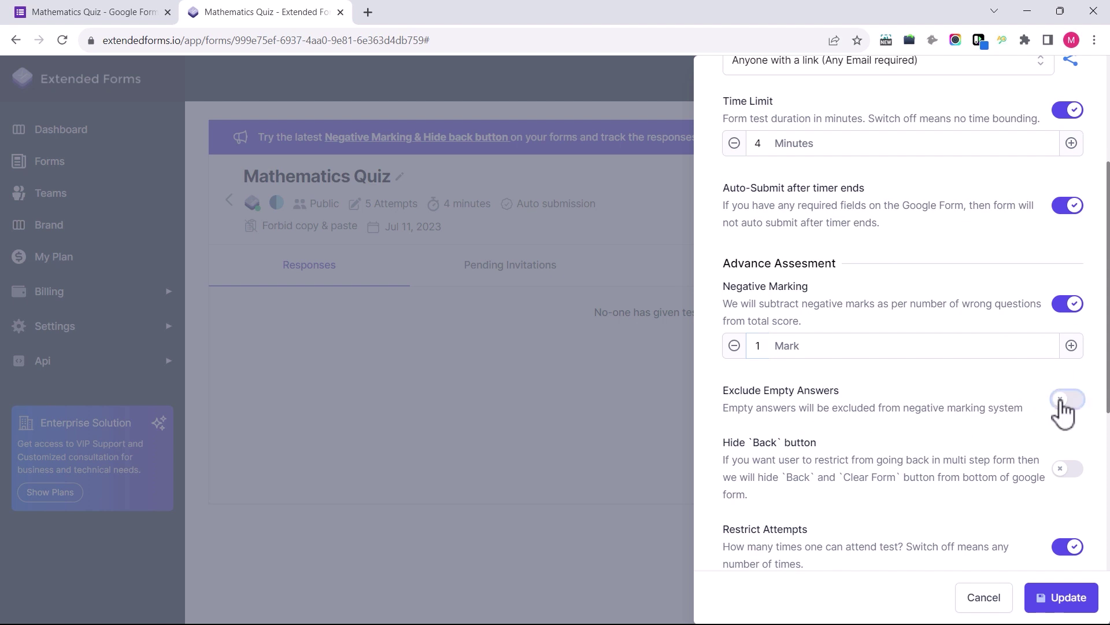
{"action": "scroll", "coordinate": [1062, 408], "scroll_direction": "down", "scroll_amount": 2}
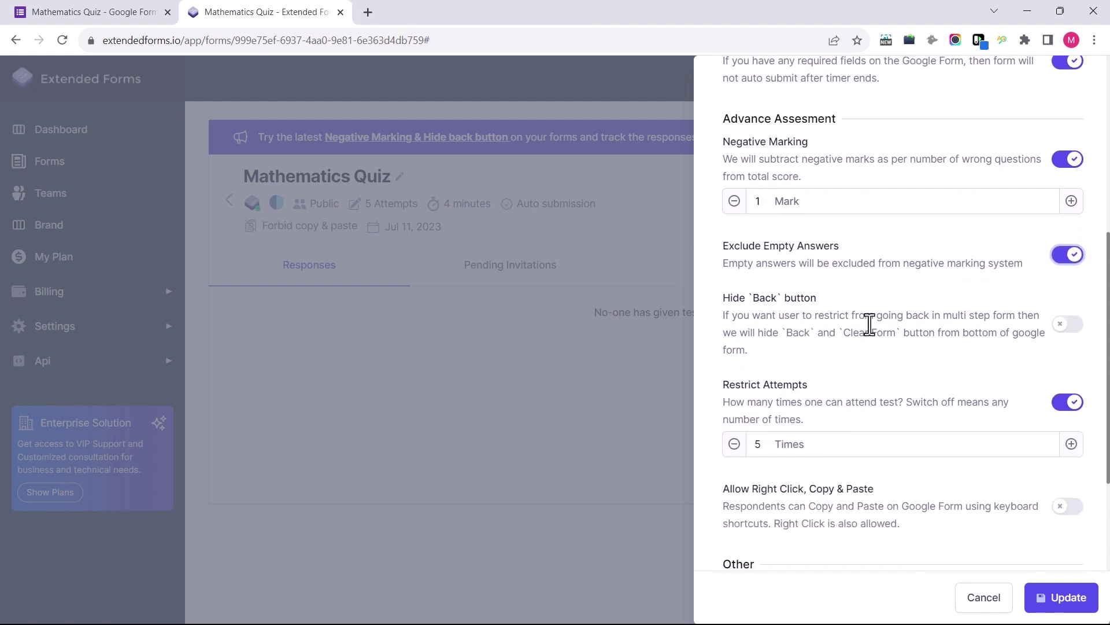
Hide respondents' email, keep back navigation and copy-paste settings unchanged, and view Proctor settings
{"action": "double_click", "coordinate": [1070, 325]}
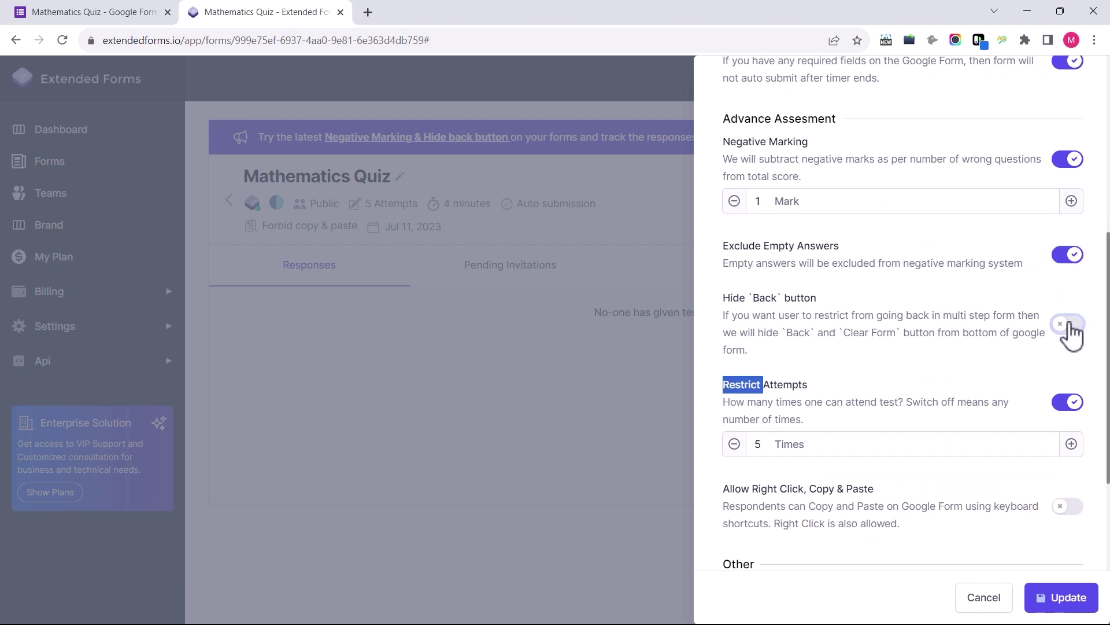
{"action": "scroll", "coordinate": [979, 373], "scroll_direction": "down", "scroll_amount": 1}
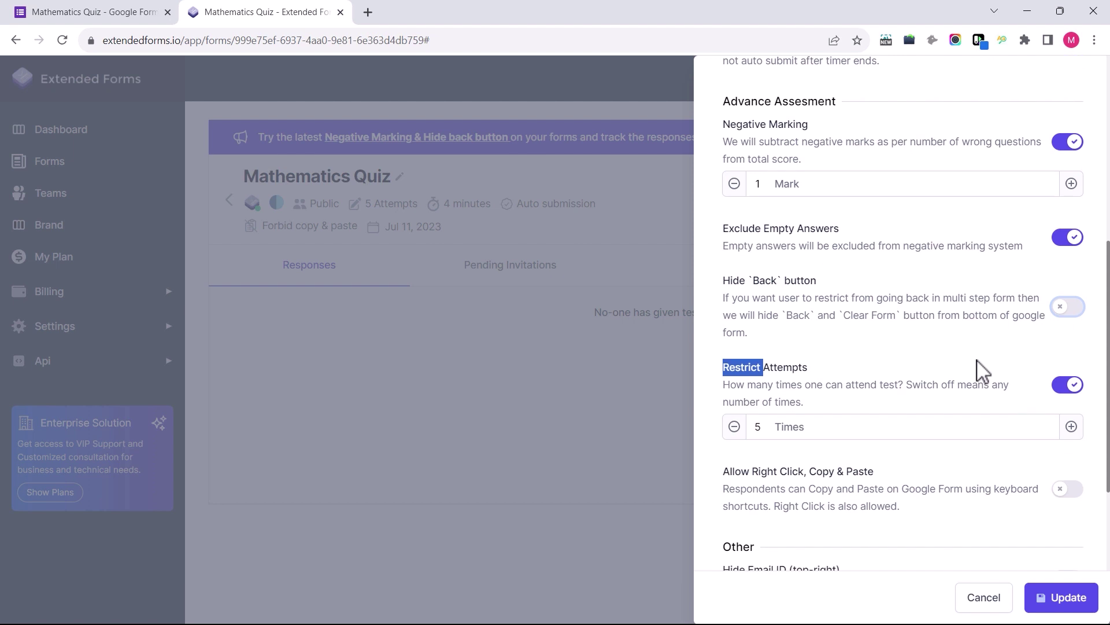
{"action": "scroll", "coordinate": [1023, 341], "scroll_direction": "down", "scroll_amount": 2}
{"action": "left_click", "coordinate": [1063, 333]}
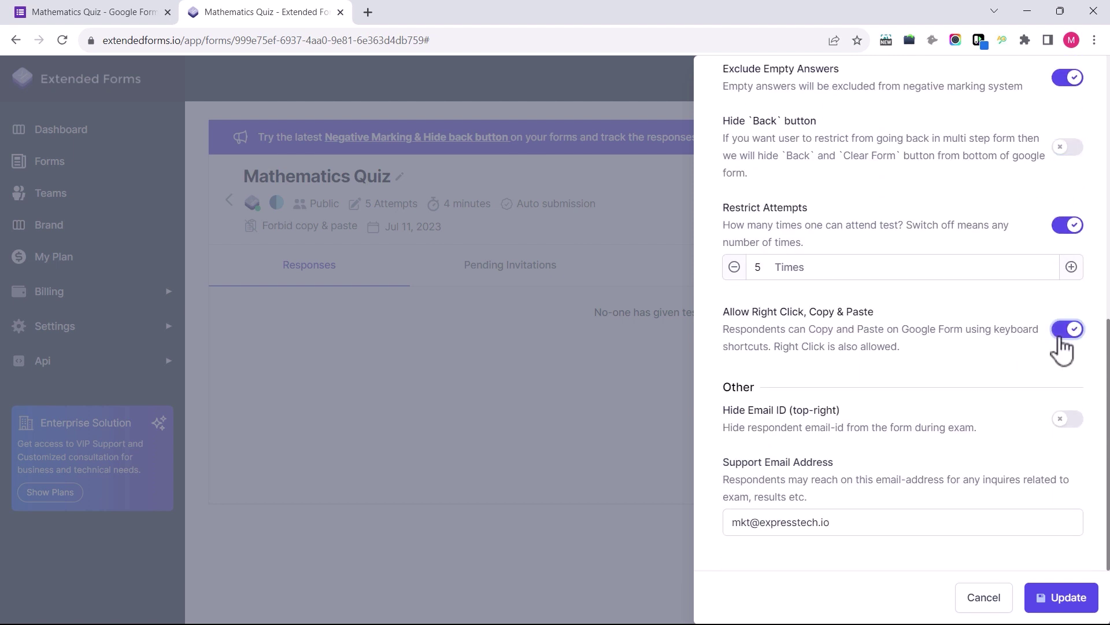
{"action": "left_click", "coordinate": [1063, 338]}
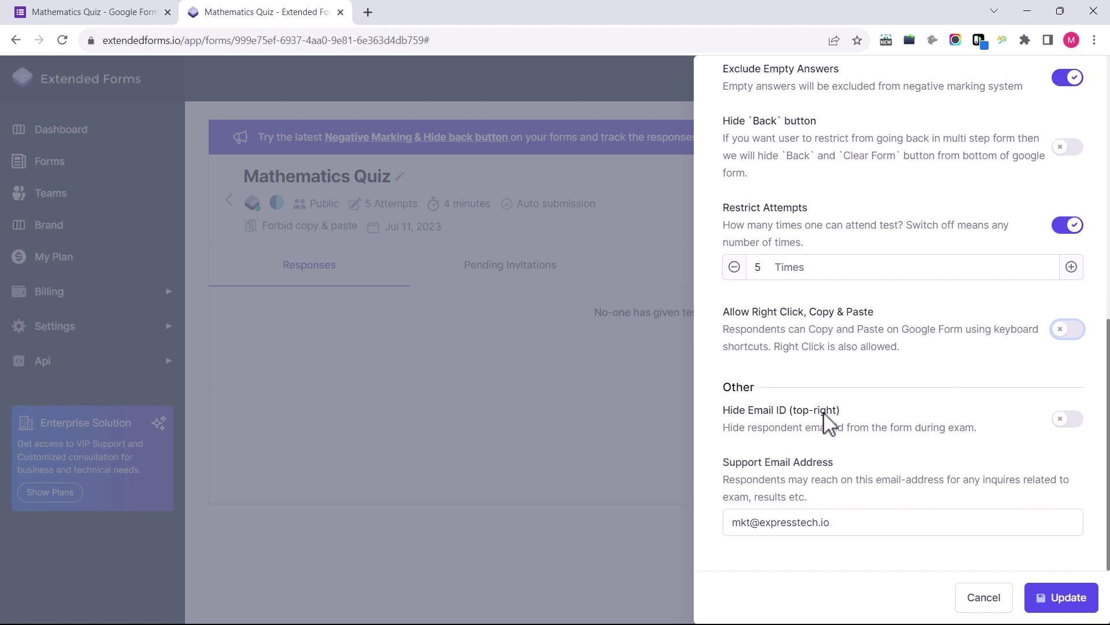
{"action": "left_click", "coordinate": [1062, 428]}
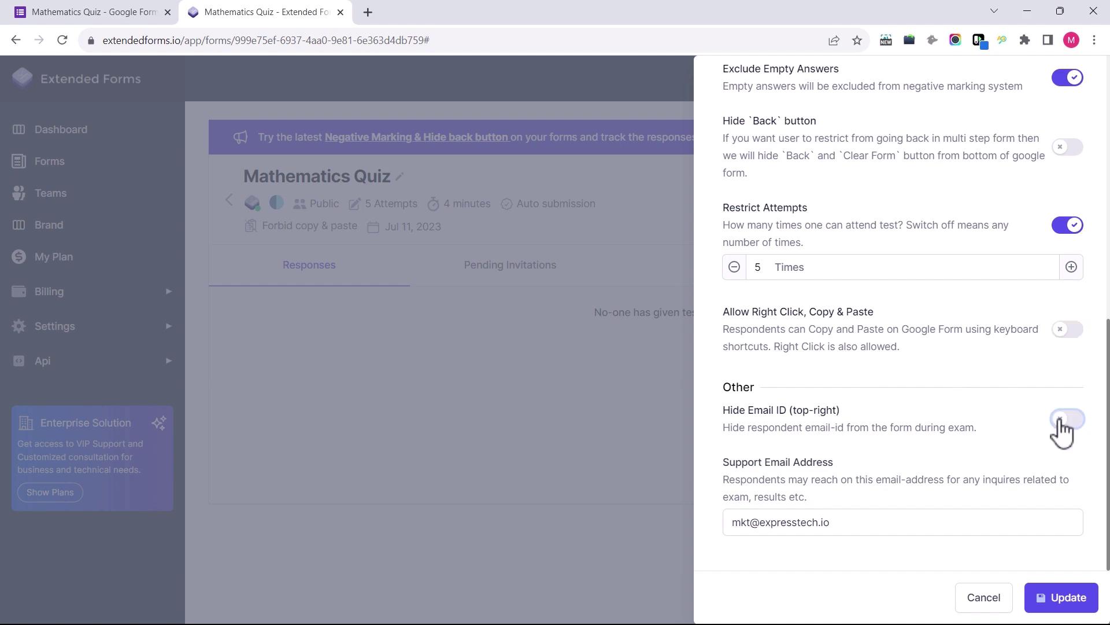
{"action": "scroll", "coordinate": [1062, 428], "scroll_direction": "up", "scroll_amount": 10}
{"action": "left_click", "coordinate": [917, 153]}
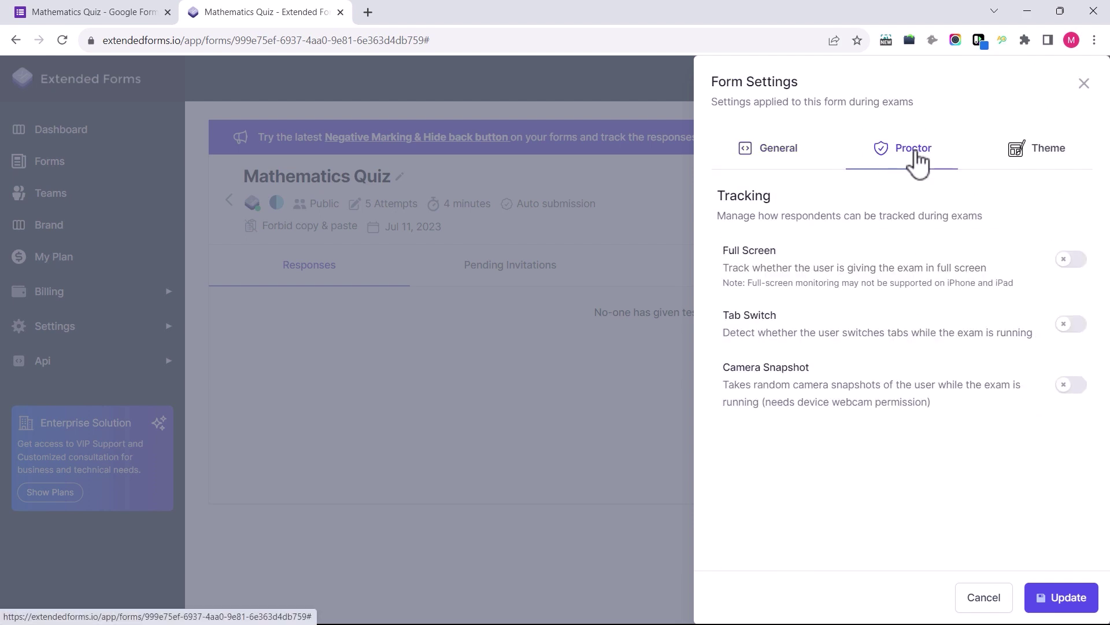
Try full-screen tracking, tab-switch detection and camera snapshots, leaving all three proctoring options off
{"action": "left_click", "coordinate": [1071, 261]}
{"action": "left_click", "coordinate": [1071, 261]}
{"action": "left_click", "coordinate": [1071, 324]}
{"action": "left_click", "coordinate": [1075, 388]}
{"action": "left_click", "coordinate": [1076, 388]}
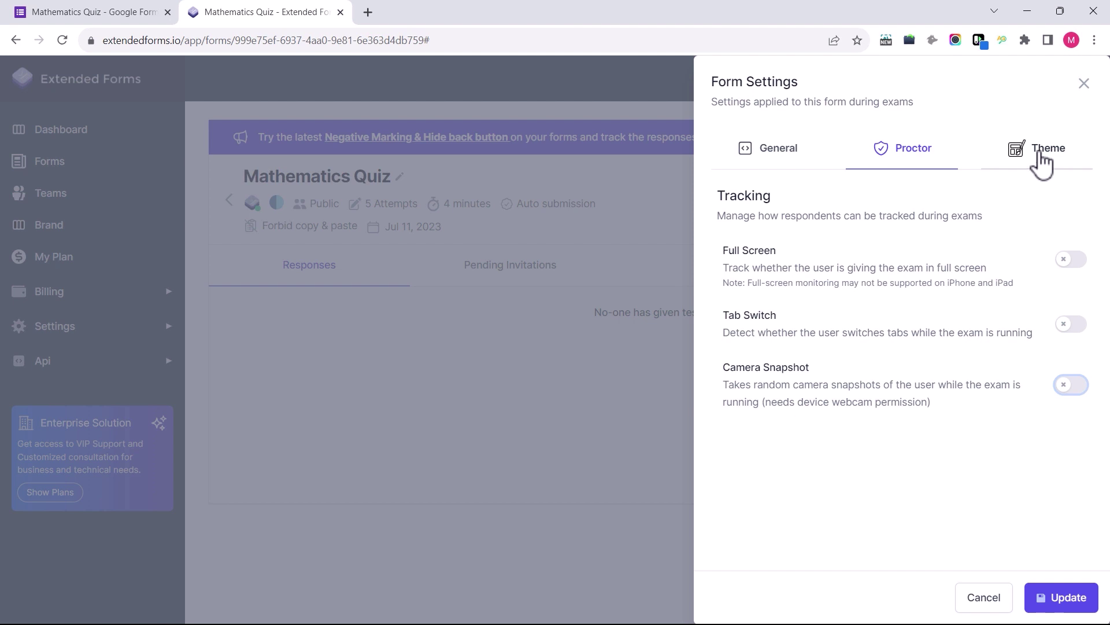
Set Form Nav colour to blue and Form Body colour to light blue, then save the settings
{"action": "left_click", "coordinate": [1048, 159]}
{"action": "left_click", "coordinate": [731, 251]}
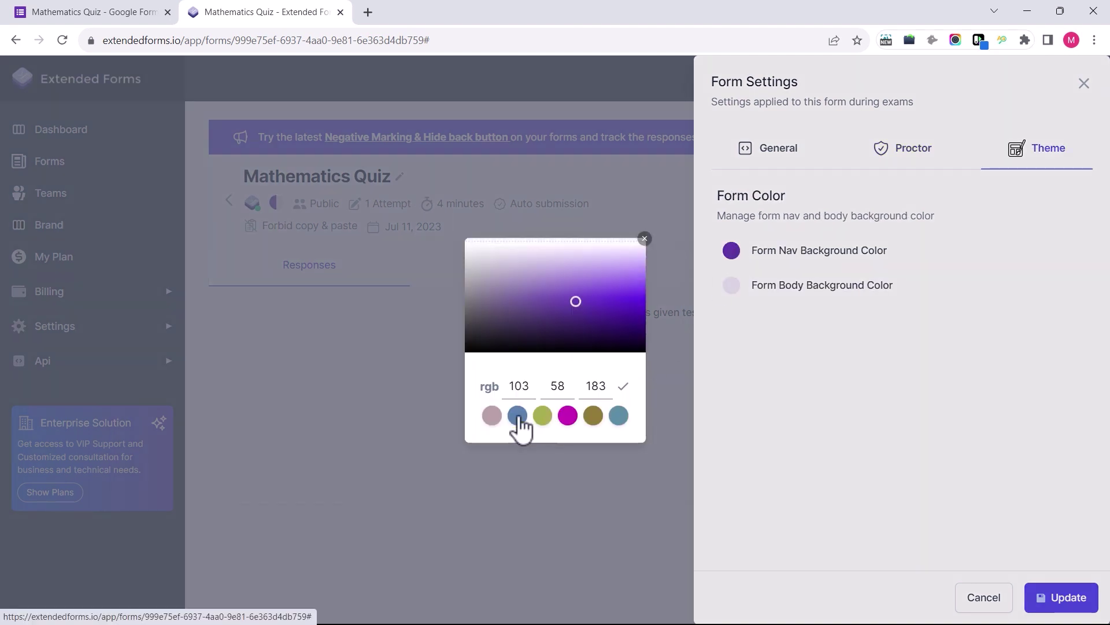
{"action": "left_click", "coordinate": [518, 415]}
{"action": "left_click", "coordinate": [731, 288]}
{"action": "left_click", "coordinate": [732, 285]}
{"action": "left_click", "coordinate": [619, 415]}
{"action": "left_click", "coordinate": [517, 276]}
{"action": "left_click", "coordinate": [514, 270]}
{"action": "left_click", "coordinate": [665, 356]}
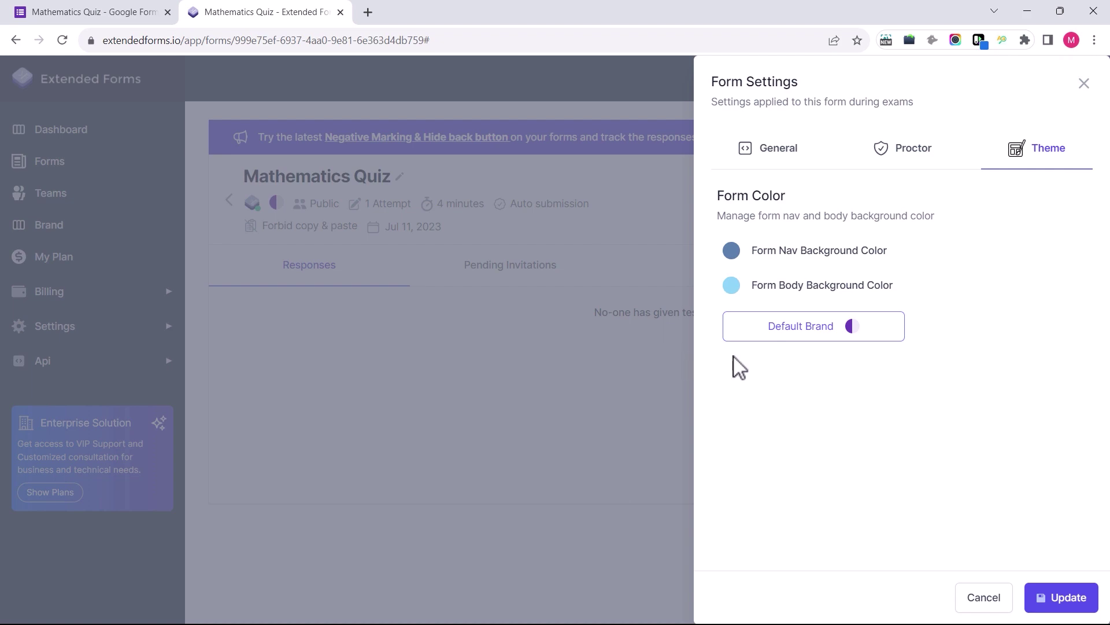
{"action": "left_click", "coordinate": [1063, 598]}
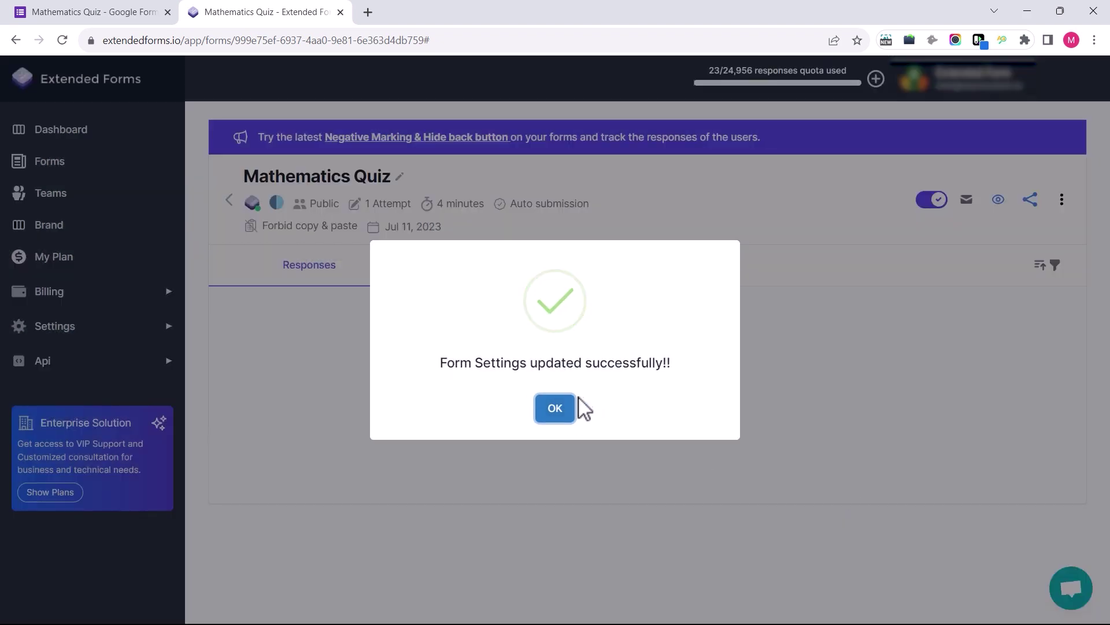
{"action": "left_click", "coordinate": [554, 409]}
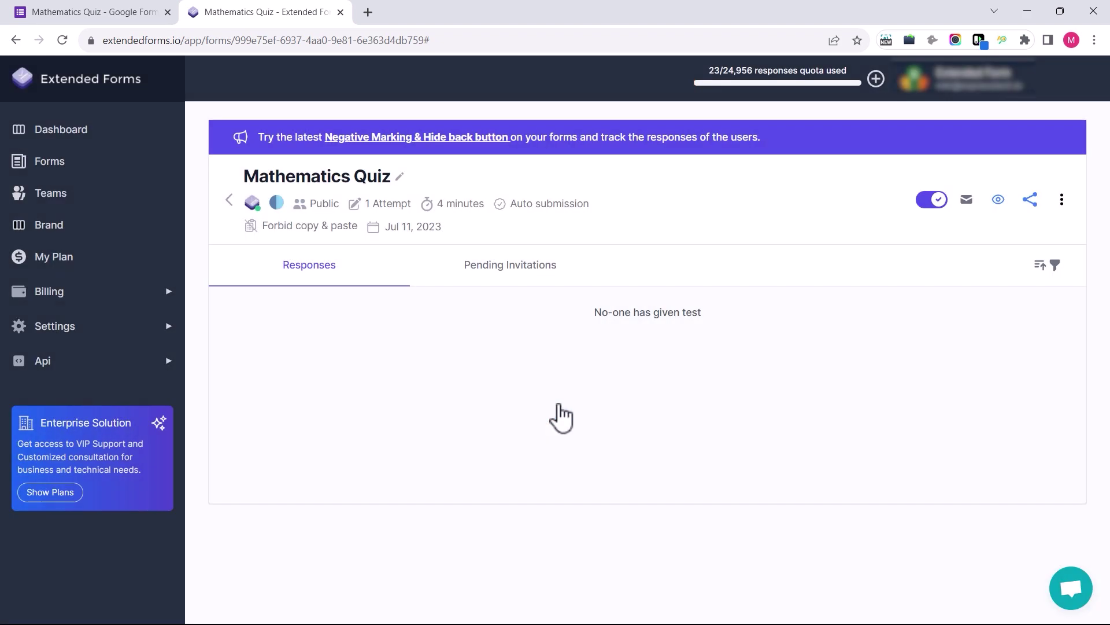
{"action": "left_click", "coordinate": [65, 200]}
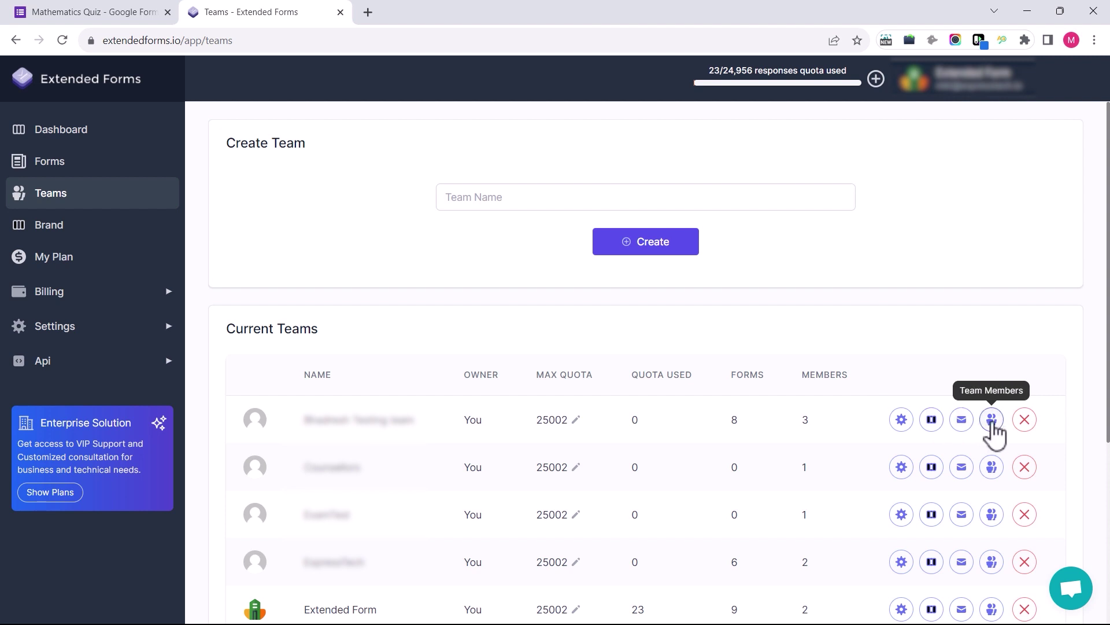
{"action": "left_click", "coordinate": [93, 237]}
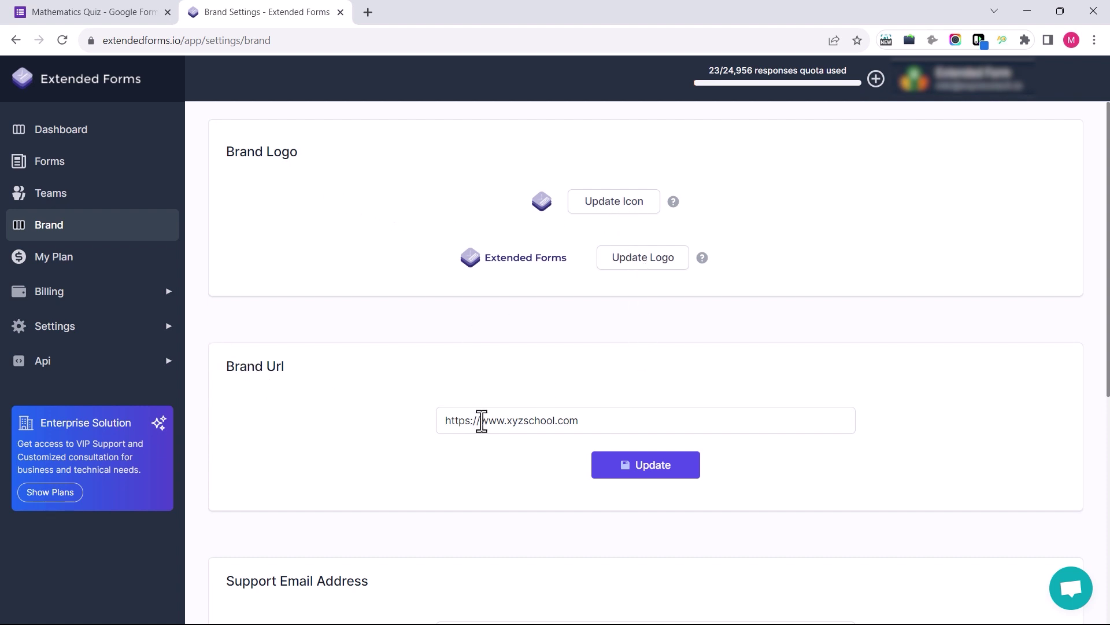
{"action": "scroll", "coordinate": [548, 454], "scroll_direction": "down", "scroll_amount": 4}
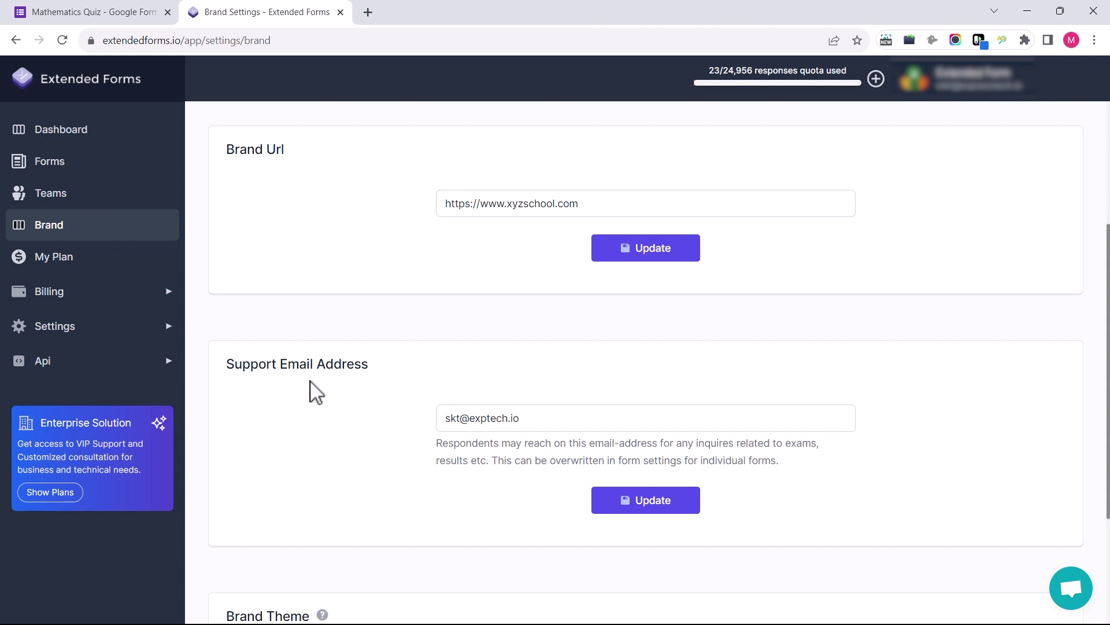
{"action": "scroll", "coordinate": [573, 457], "scroll_direction": "down", "scroll_amount": 3}
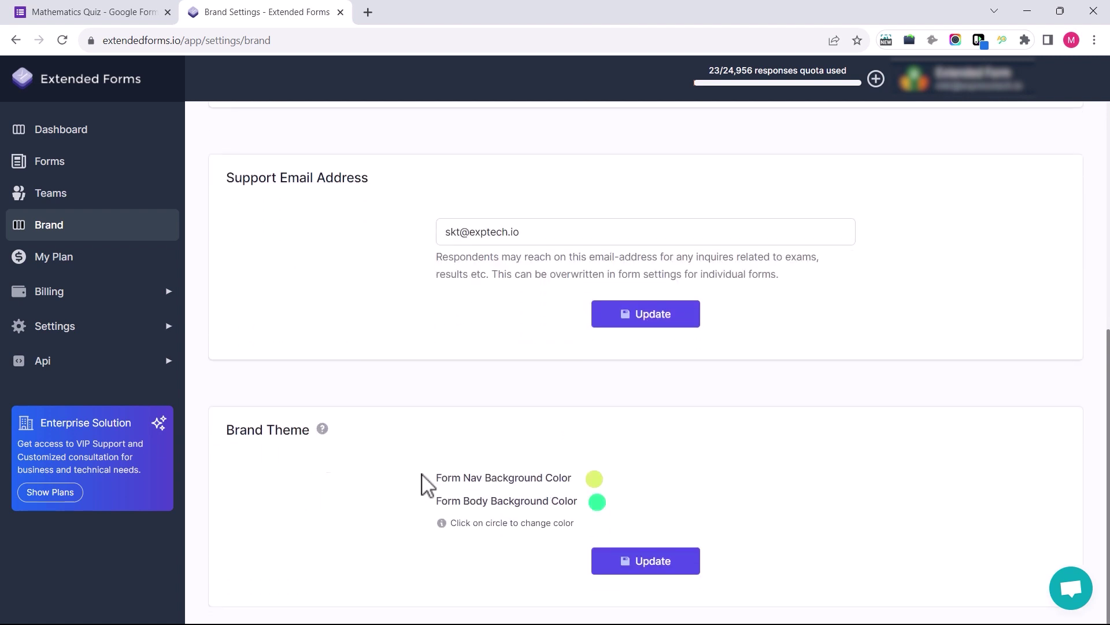
{"action": "left_click", "coordinate": [645, 572]}
{"action": "scroll", "coordinate": [665, 520], "scroll_direction": "up", "scroll_amount": 7}
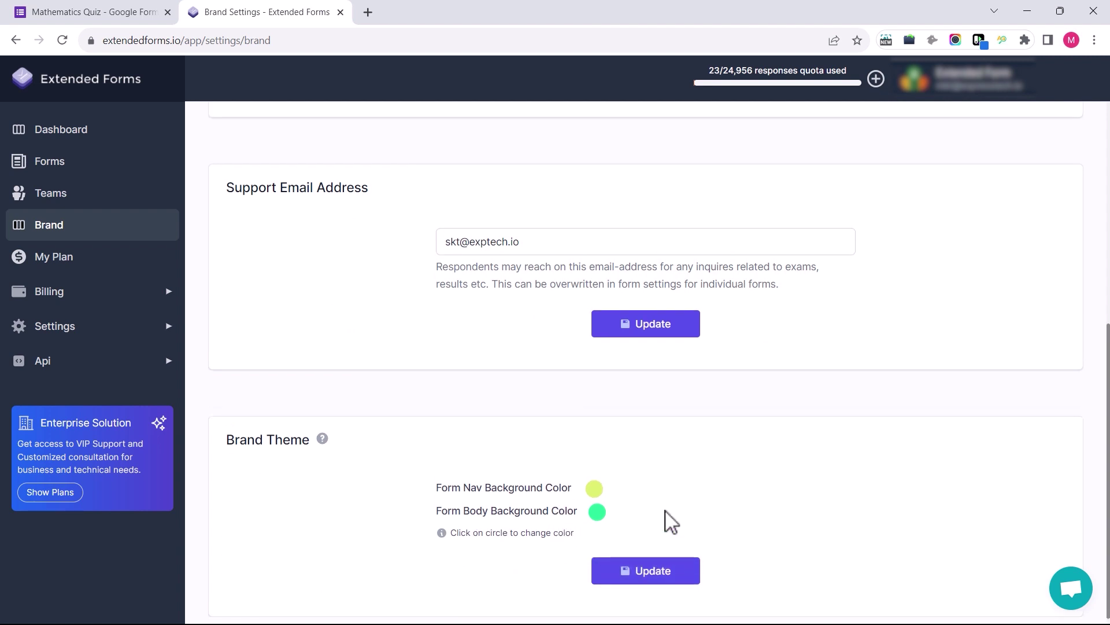
{"action": "left_click", "coordinate": [101, 173]}
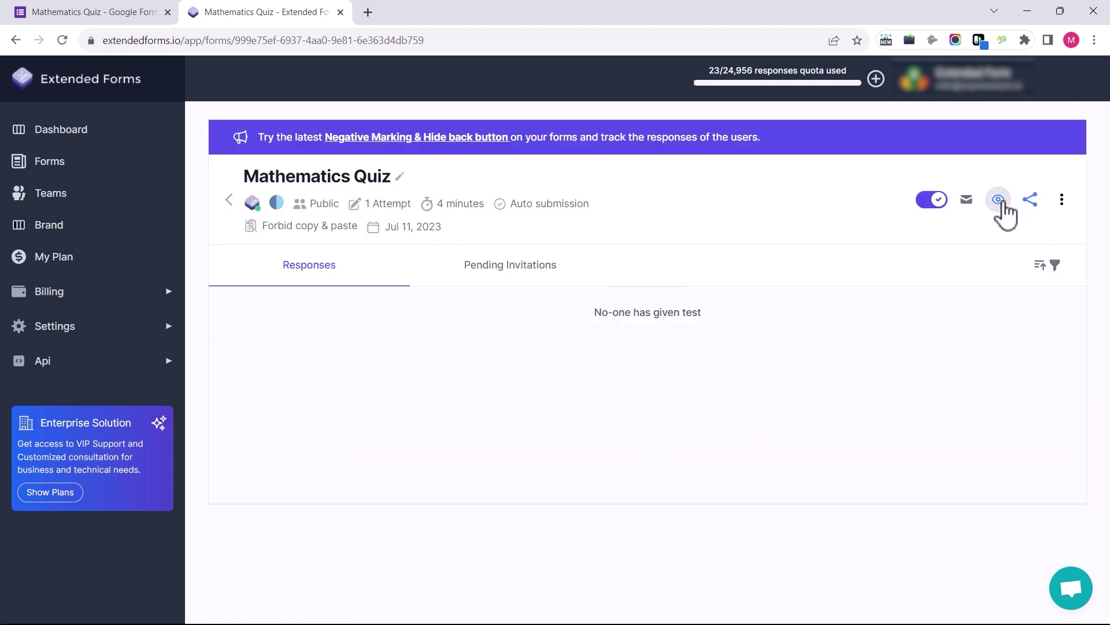
Preview the Mathematics Quiz as a respondent, start the countdown, and scroll through its questions
{"action": "left_click", "coordinate": [998, 200]}
{"action": "left_click", "coordinate": [555, 470]}
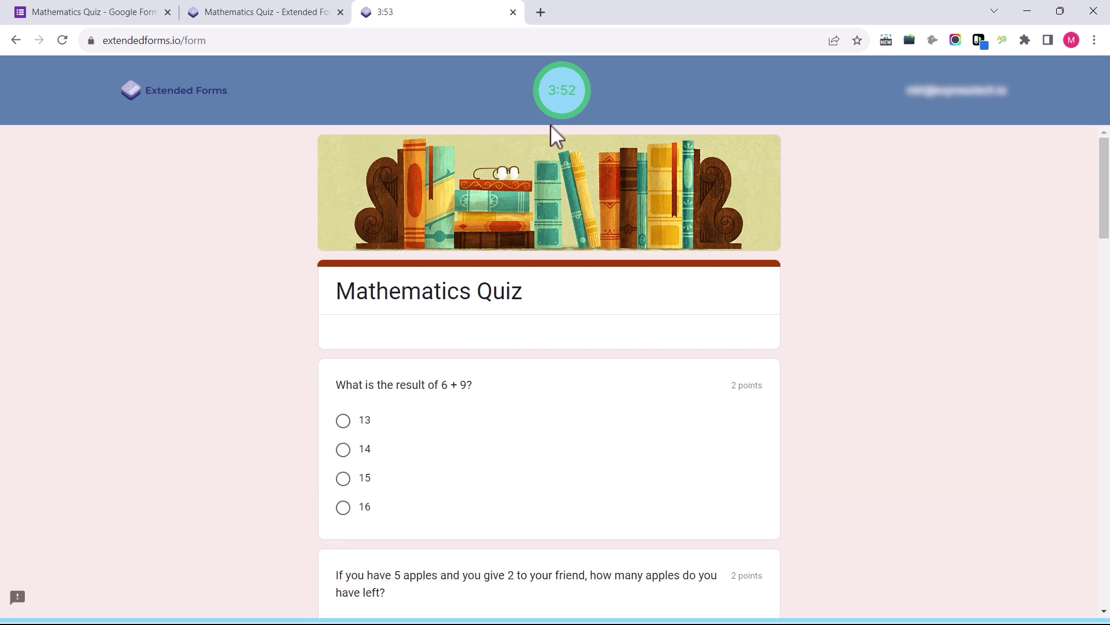
{"action": "scroll", "coordinate": [814, 406], "scroll_direction": "down", "scroll_amount": 1}
{"action": "scroll", "coordinate": [814, 406], "scroll_direction": "down", "scroll_amount": 8}
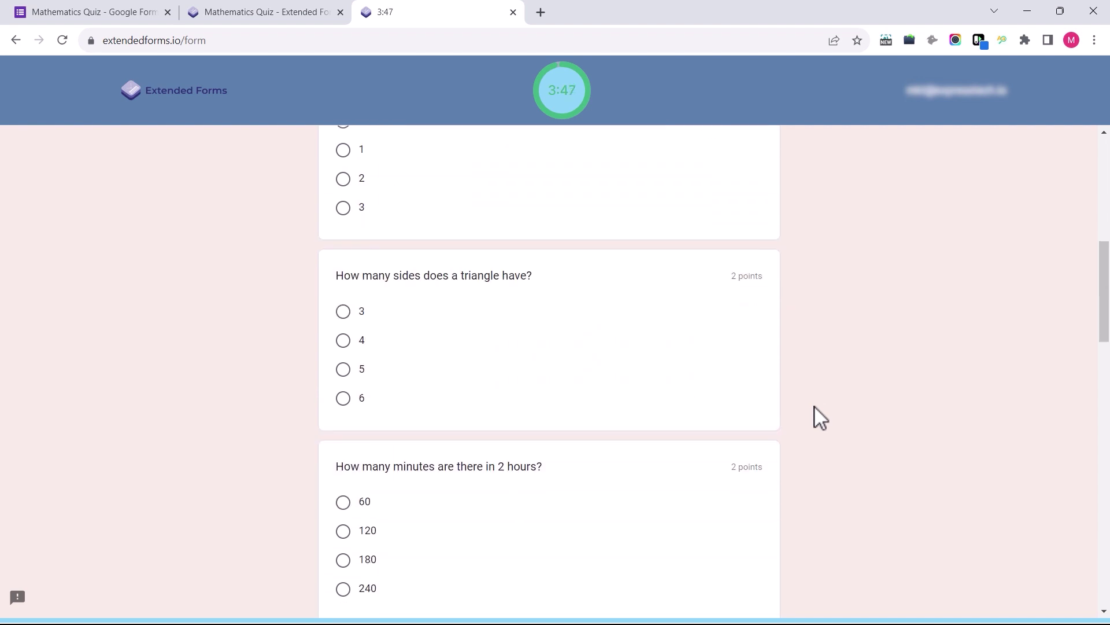
{"action": "scroll", "coordinate": [814, 406], "scroll_direction": "up", "scroll_amount": 8}
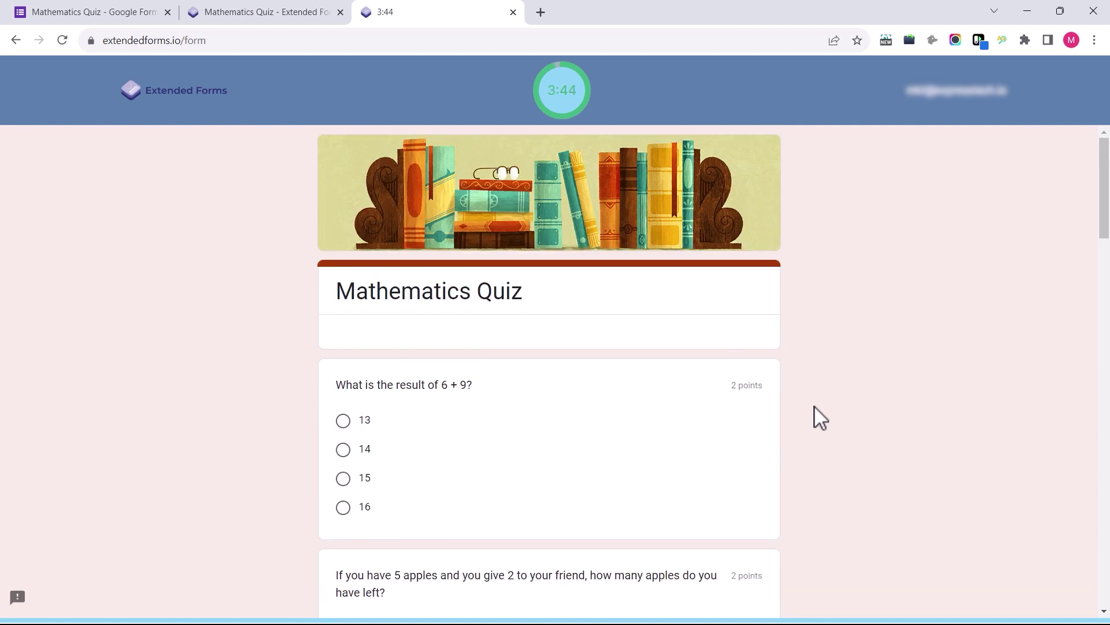